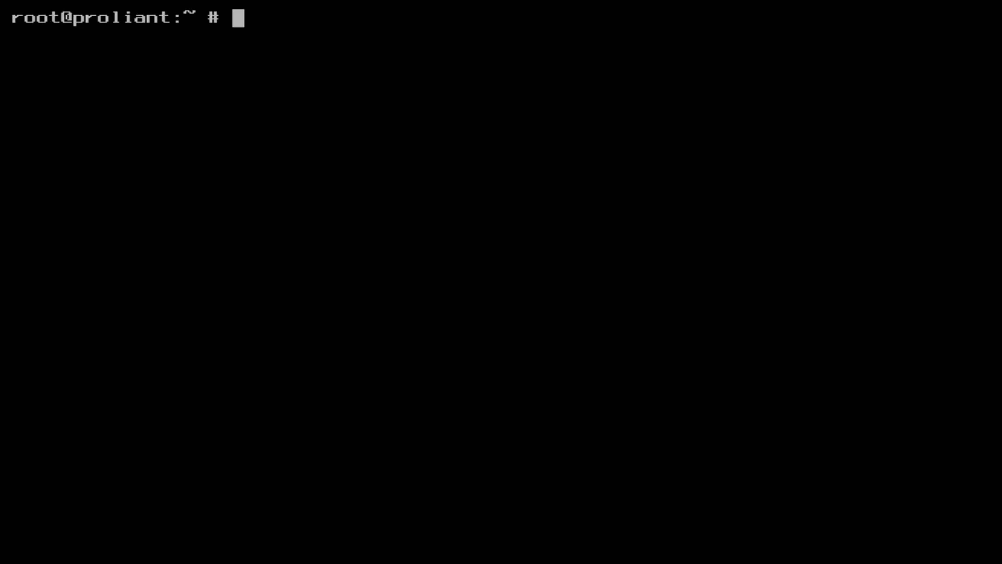
{"action": "type", "text": "pc"}
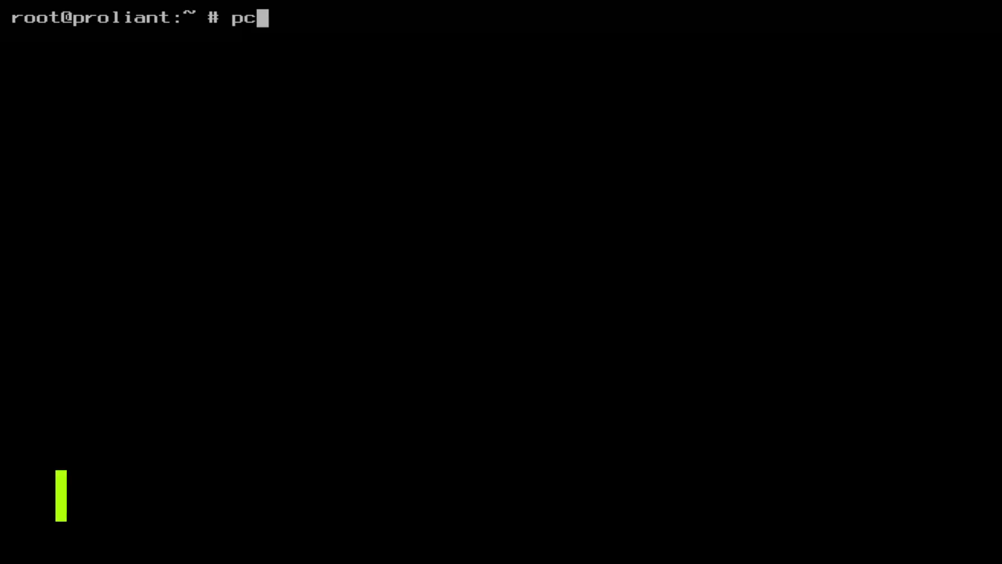
{"action": "type", "text": "ico"}
{"action": "type", "text": "nf "}
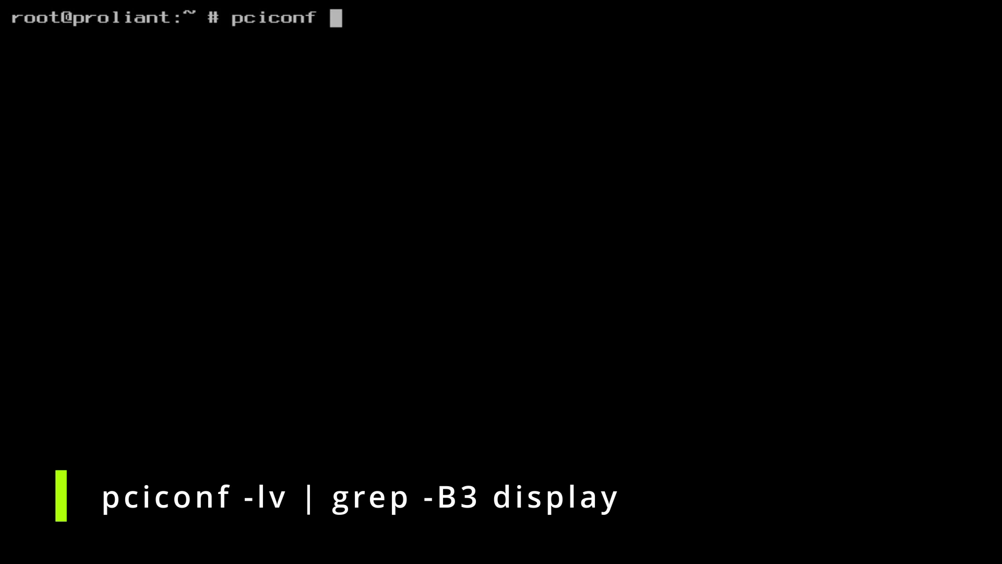
{"action": "type", "text": "-lv "}
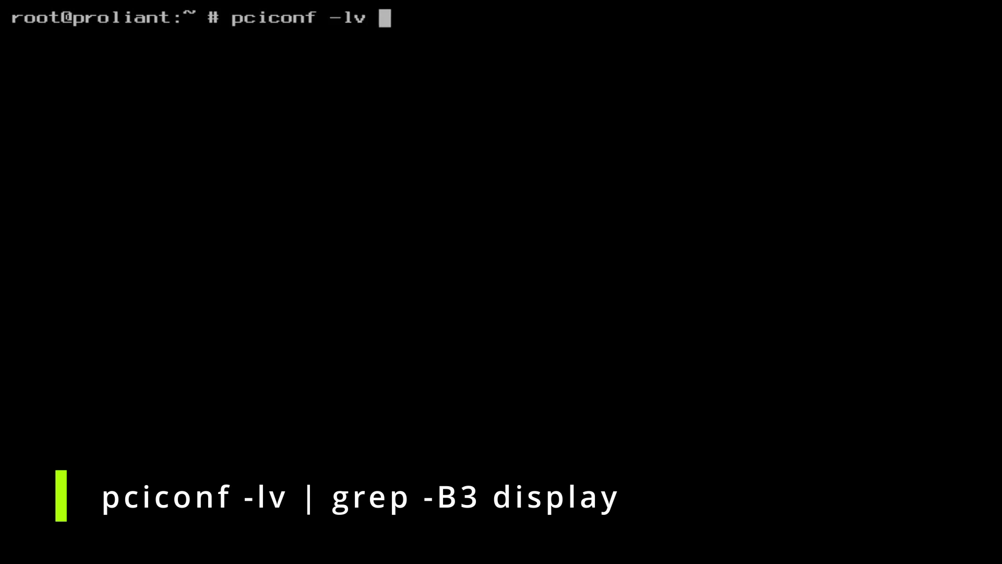
{"action": "type", "text": "| grep "}
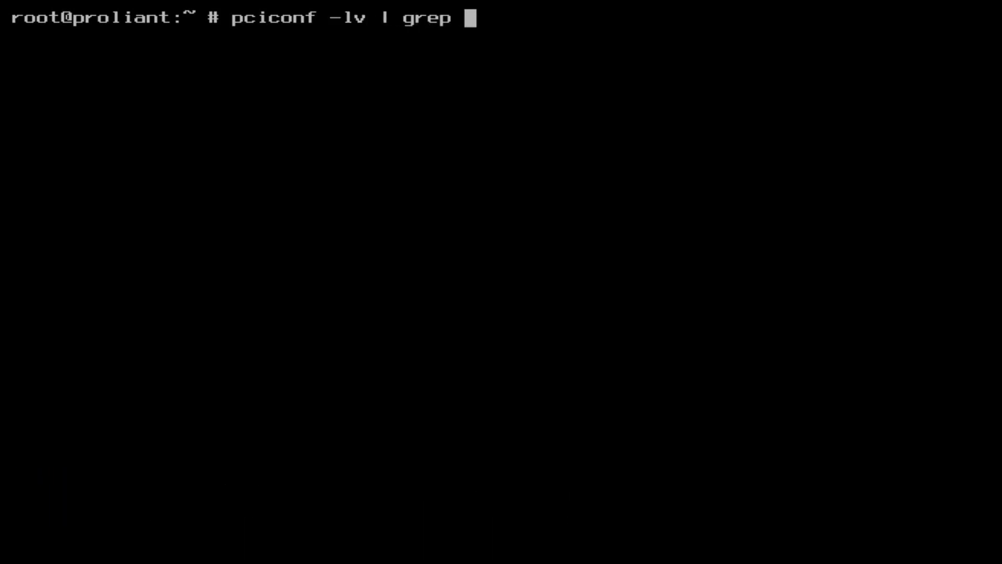
{"action": "type", "text": "-B3 "}
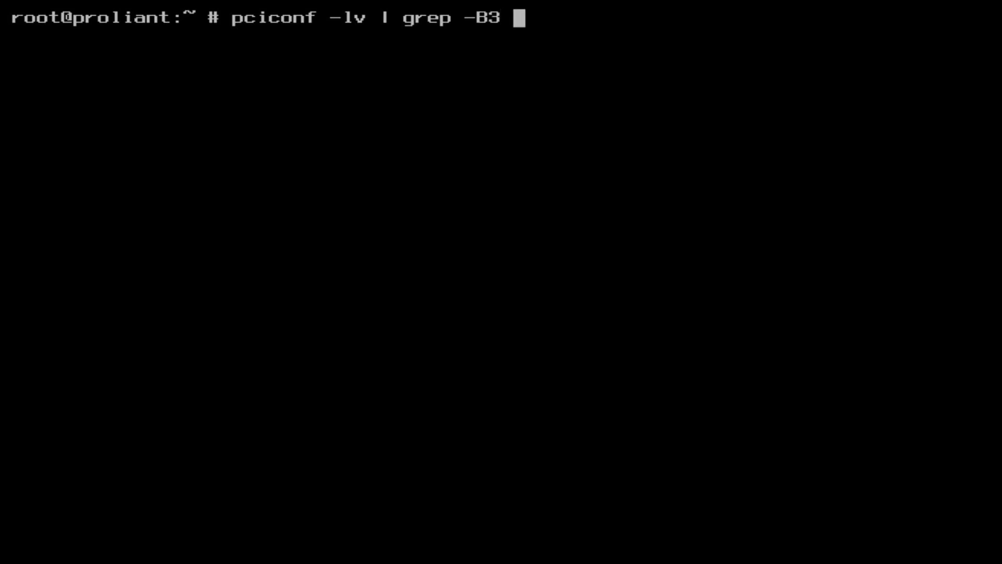
{"action": "type", "text": "display"}
Step: Run pciconf -lv filtered for display to reveal the NVIDIA GeForce GT 710 adapter
{"action": "key", "text": "Return"}
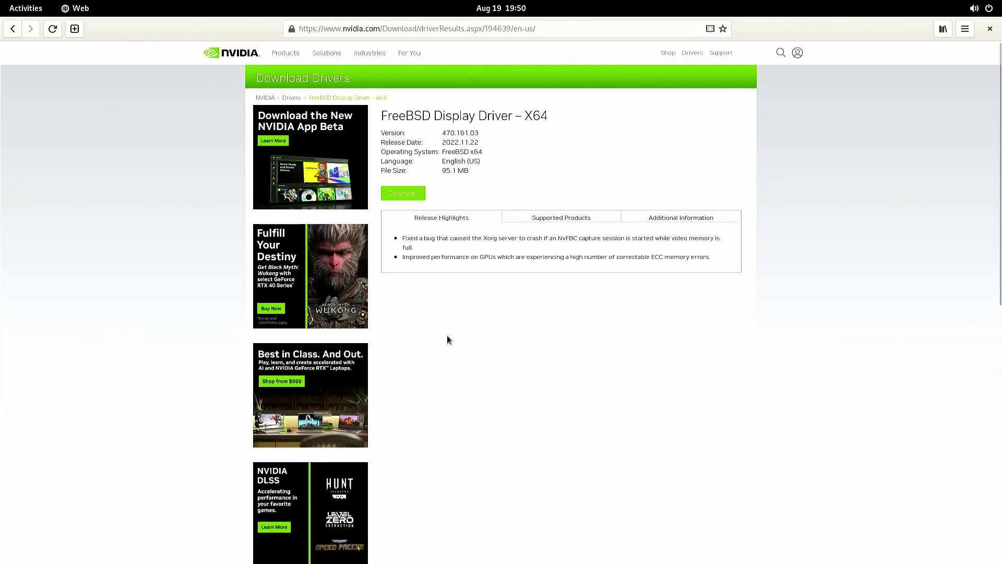
Step: Open driver 470.161.03's supported products list and highlight GeForce GT 710 in it
{"action": "double_click", "coordinate": [460, 133]}
{"action": "left_click", "coordinate": [516, 161]}
{"action": "left_click", "coordinate": [557, 220]}
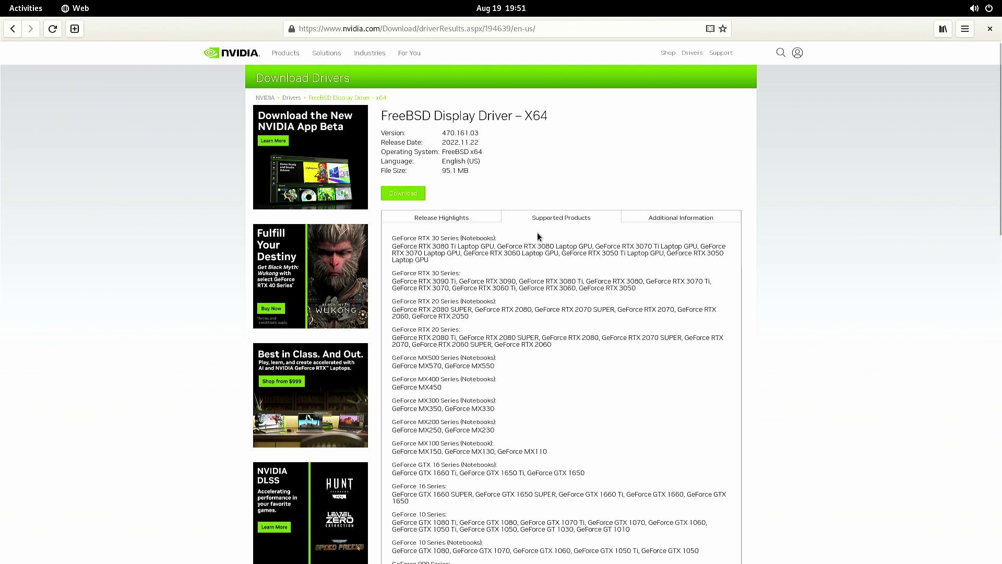
{"action": "scroll", "coordinate": [472, 419], "scroll_direction": "down", "scroll_amount": 1}
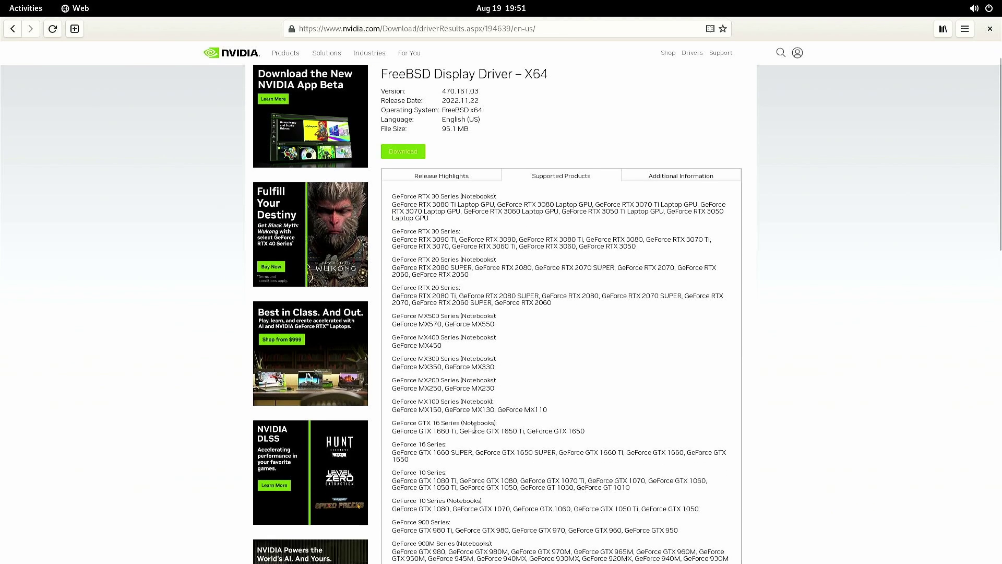
{"action": "scroll", "coordinate": [475, 430], "scroll_direction": "down", "scroll_amount": 2}
{"action": "scroll", "coordinate": [475, 430], "scroll_direction": "down", "scroll_amount": 2}
{"action": "scroll", "coordinate": [476, 430], "scroll_direction": "down", "scroll_amount": 2}
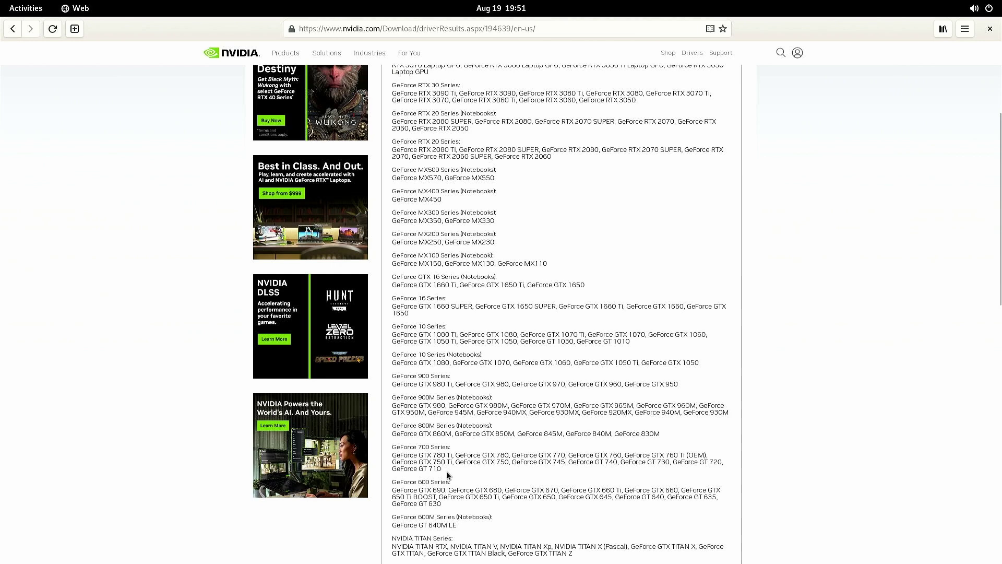
{"action": "left_click_drag", "start_coordinate": [443, 468], "coordinate": [393, 468]}
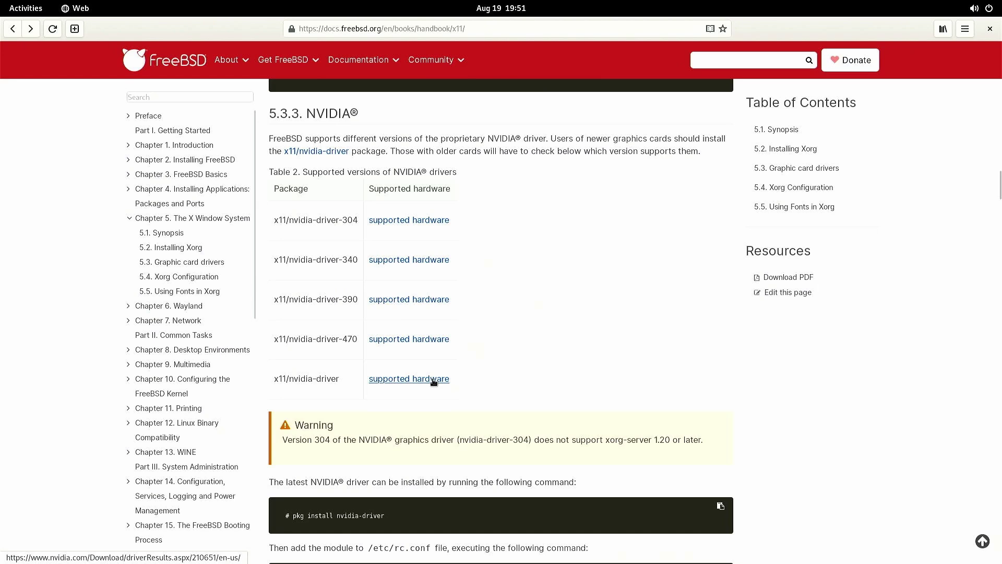
Step: Show the 535.104.05 driver's supported products and search the page for 3060
{"action": "left_click", "coordinate": [432, 381]}
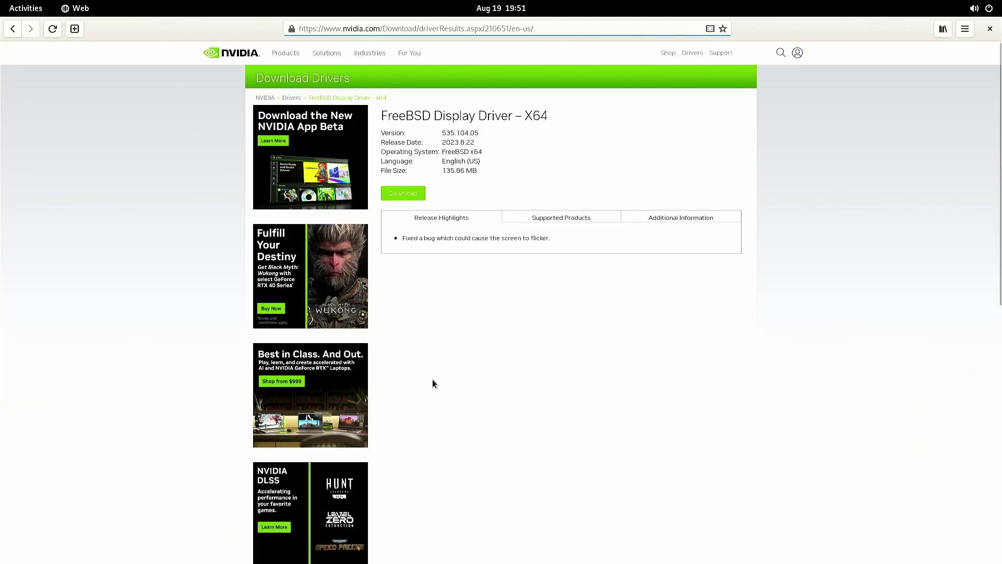
{"action": "left_click", "coordinate": [561, 218]}
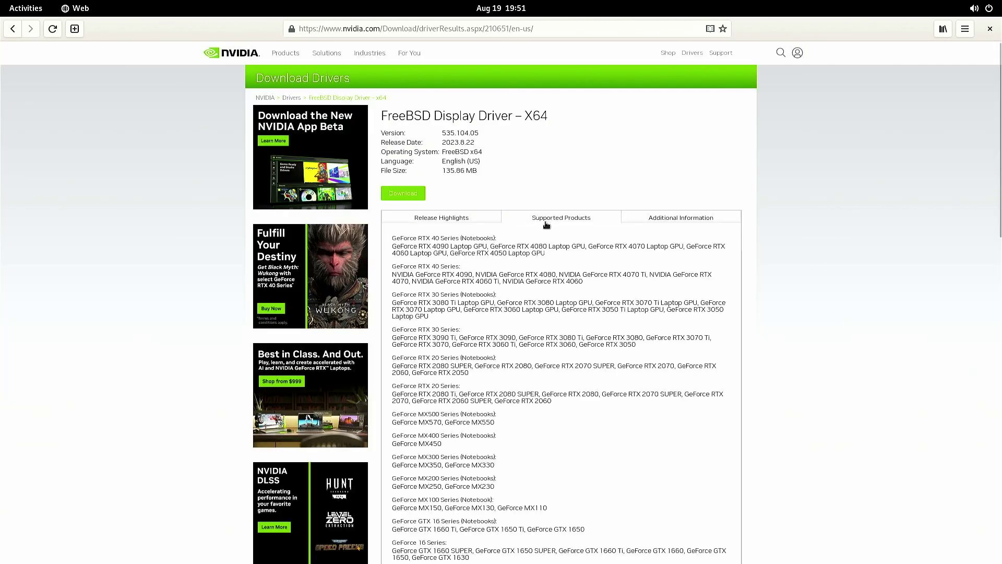
{"action": "key", "text": "ctrl+f"}
{"action": "type", "text": "3060"}
{"action": "key", "text": "Return"}
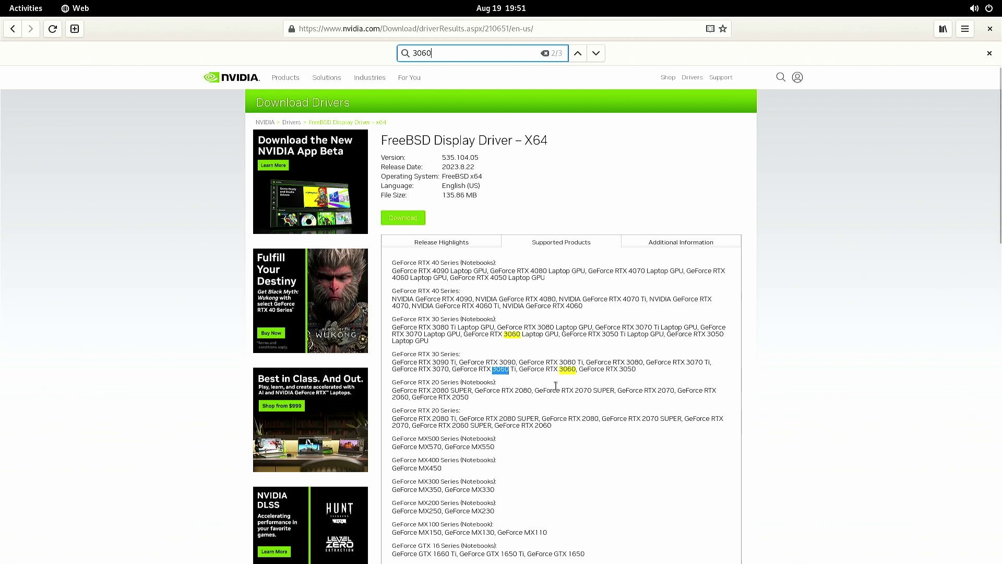
{"action": "type", "text": "p"}
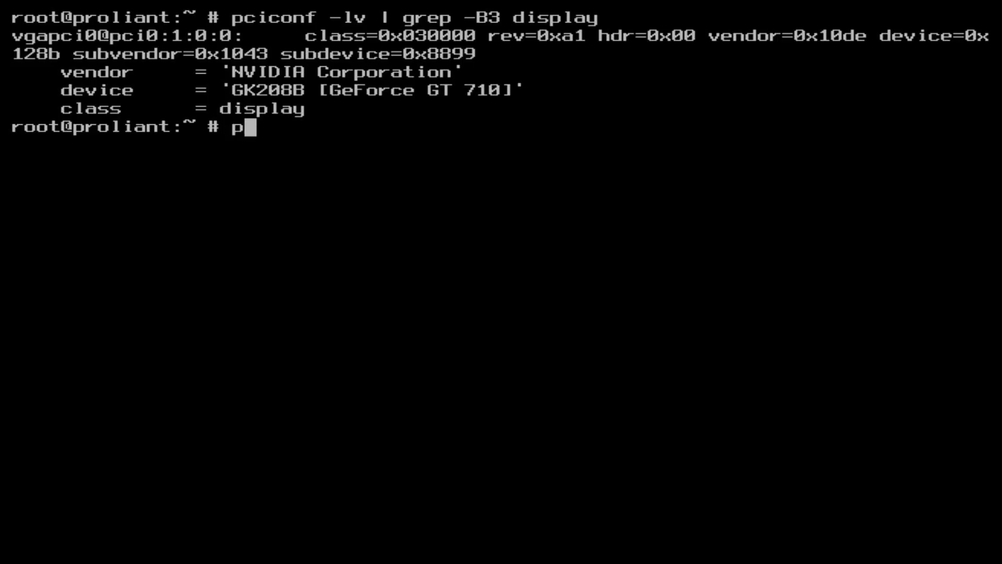
{"action": "type", "text": "kg install nvidia-driver-470"}
Step: Install the nvidia-driver-470 package with pkg, confirming the Proceed prompt with y
{"action": "key", "text": "Return"}
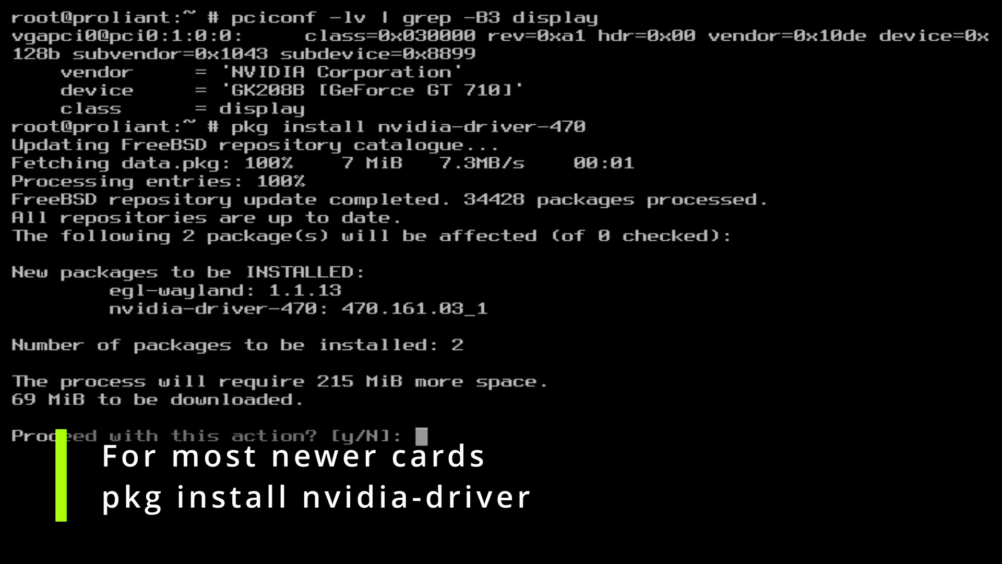
{"action": "type", "text": "y"}
{"action": "key", "text": "Return"}
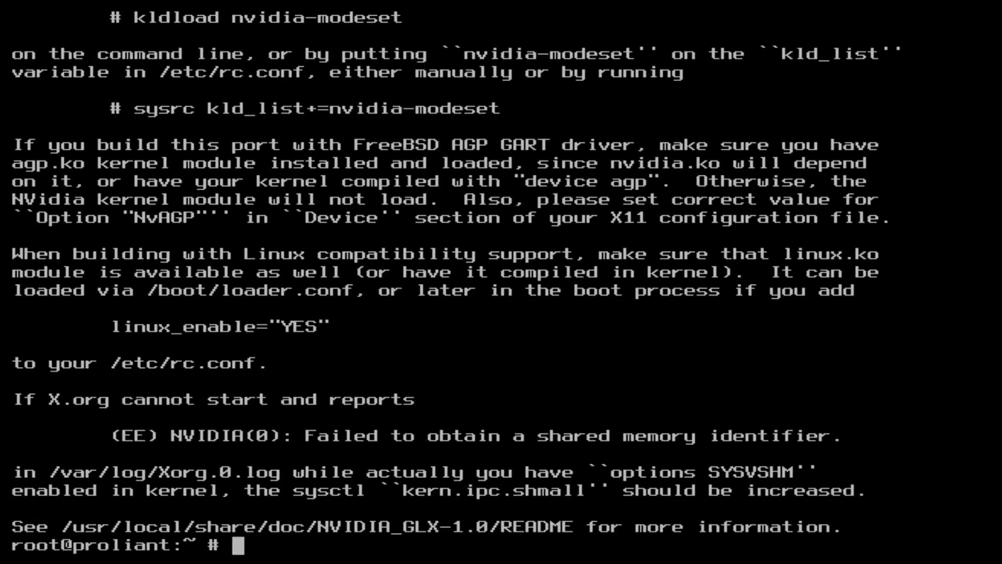
{"action": "type", "text": "sysrc "}
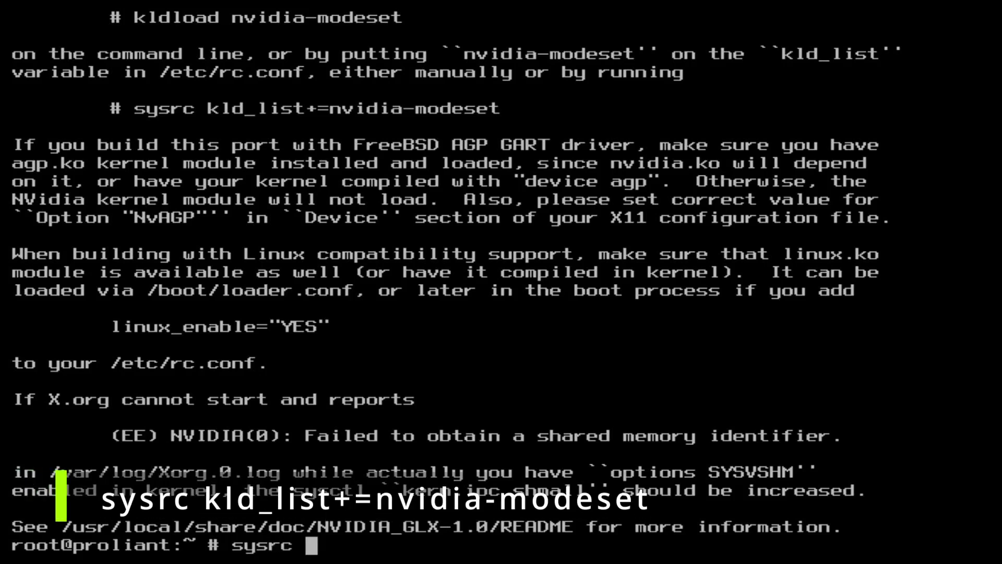
{"action": "type", "text": "kld_list+="}
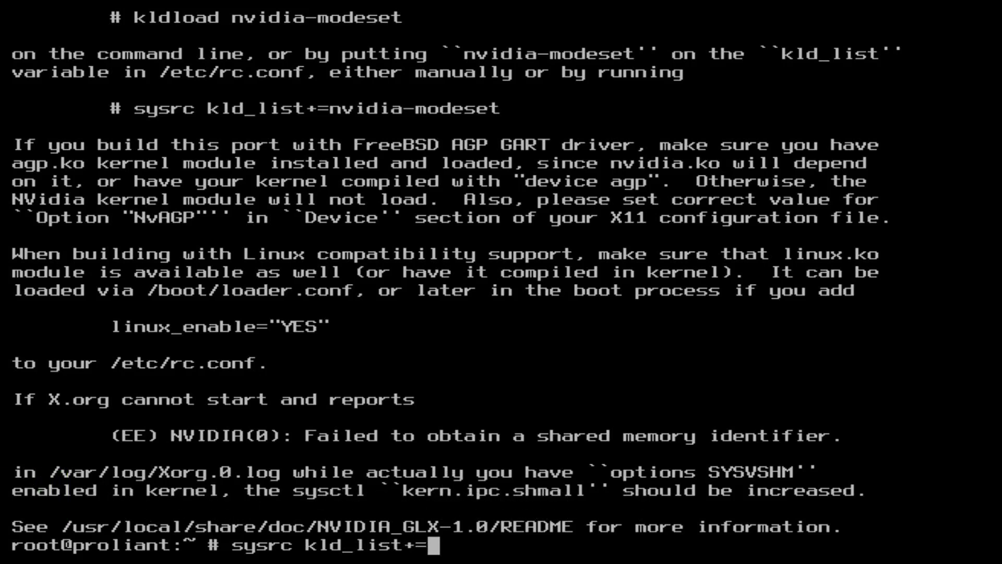
{"action": "type", "text": "n"}
{"action": "type", "text": "vidia-modeset"}
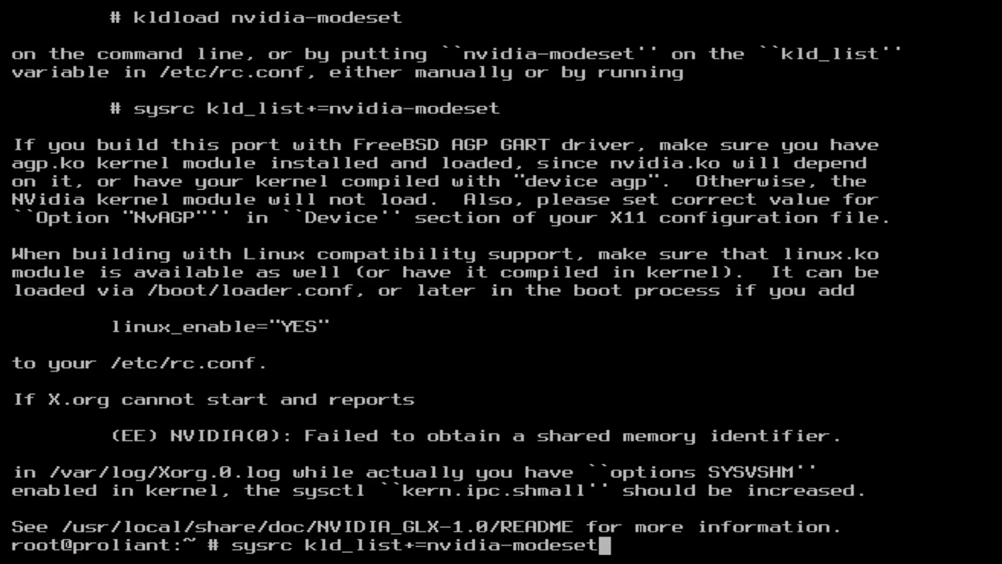
Step: Append nvidia-modeset to kld_list using sysrc kld_list+=nvidia-modeset
{"action": "key", "text": "Return"}
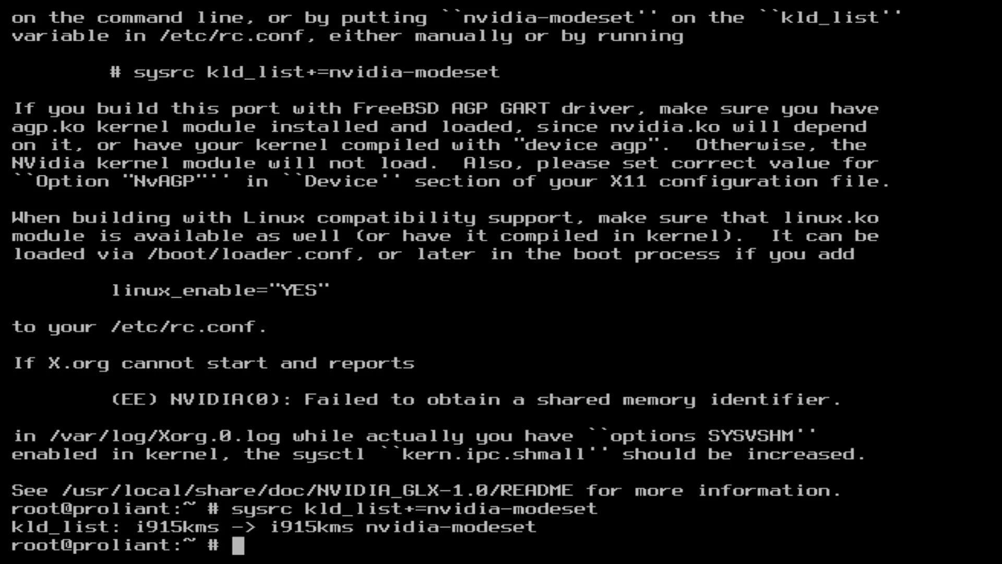
Step: Change into /usr/local/etc/X11/xorg.conf.d and list its contents, finding it empty
{"action": "key", "text": "ctrl+l"}
{"action": "type", "text": "cd /usr/local/etc/X11"}
{"action": "key", "text": "Return"}
{"action": "type", "text": "ls -l"}
{"action": "key", "text": "Return"}
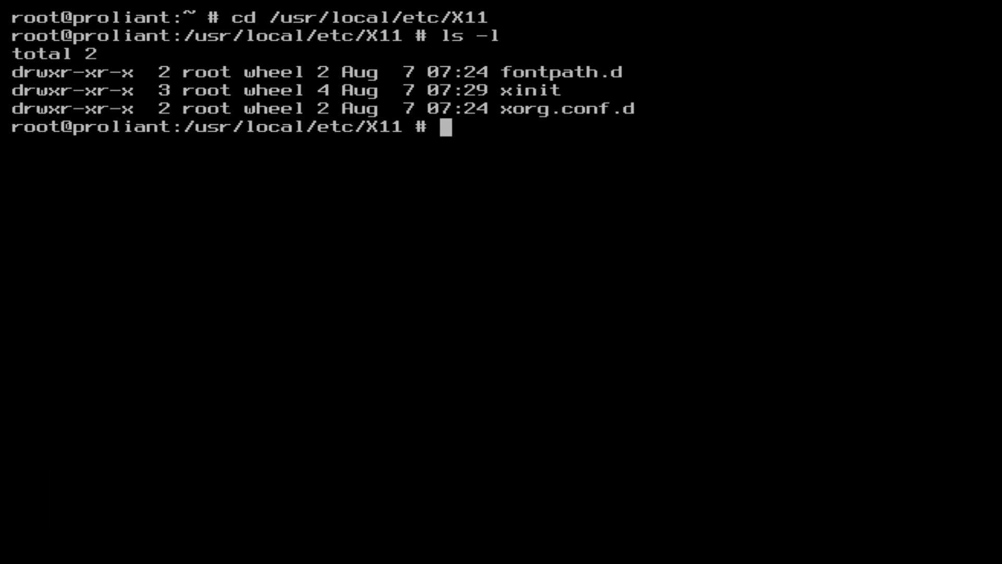
{"action": "type", "text": "cd xo"}
{"action": "key", "text": "Tab"}
{"action": "key", "text": "Return"}
{"action": "type", "text": "ls -l"}
{"action": "key", "text": "Return"}
{"action": "type", "text": "vi "}
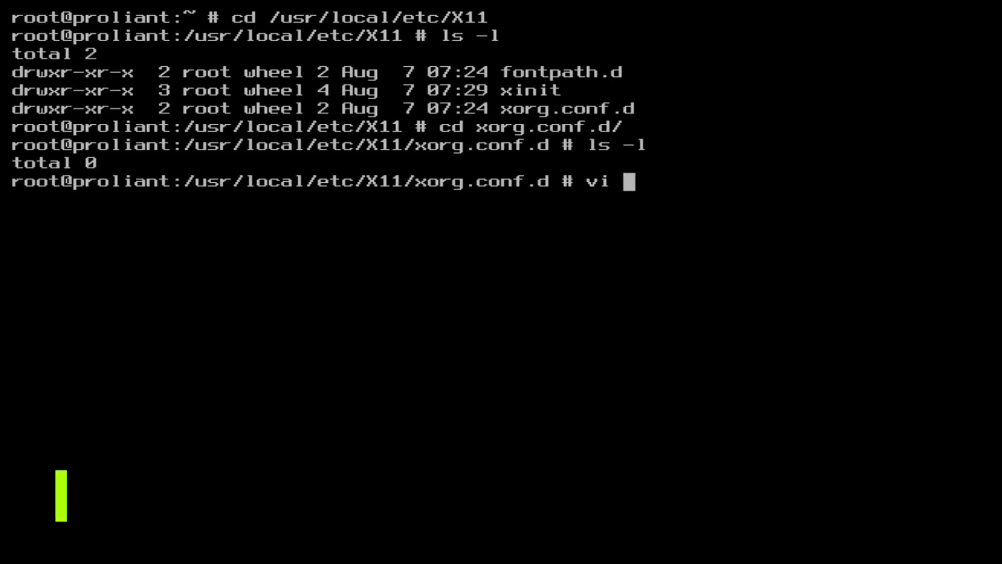
{"action": "type", "text": "20-nvidia"}
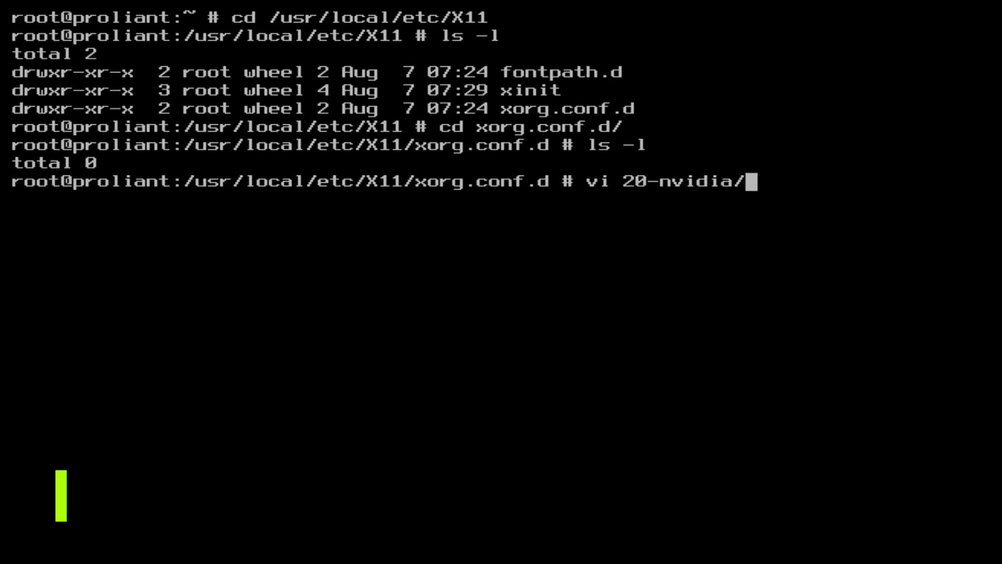
{"action": "type", "text": ".conf"}
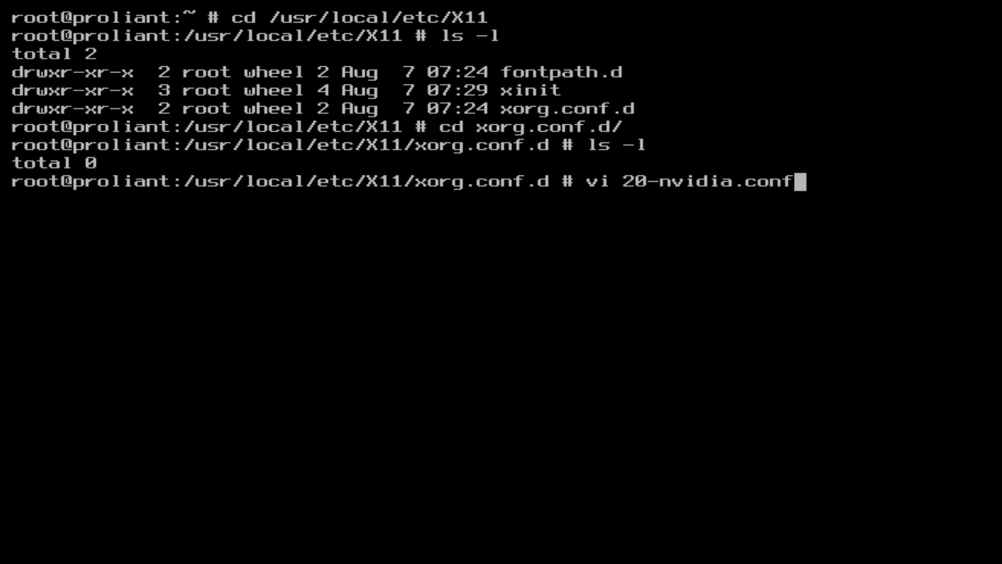
Step: Write Section "Device" with Identifier "Card0" and Driver "nvidia" into 20-nvidia.conf and save
{"action": "key", "text": "Return"}
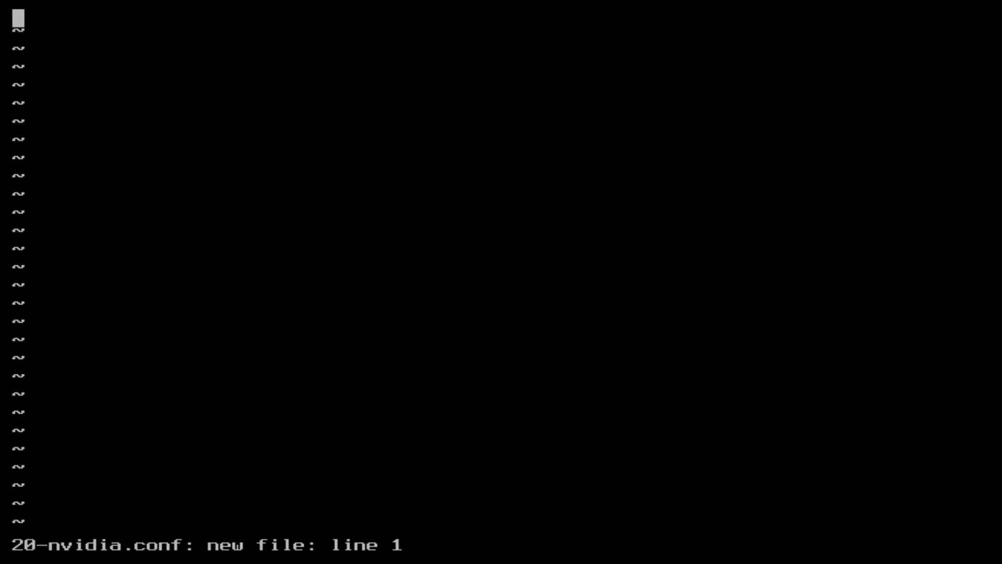
{"action": "type", "text": "iSection \"Device\""}
{"action": "key", "text": "Return"}
{"action": "key", "text": "Tab"}
{"action": "type", "text": "Identifier \"Card"}
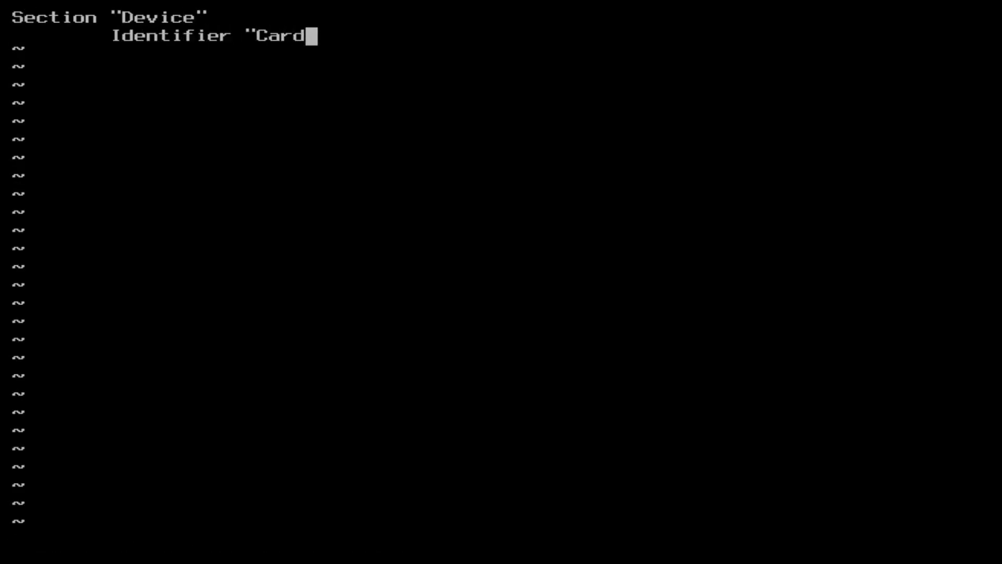
{"action": "type", "text": "0\""}
{"action": "key", "text": "Return"}
{"action": "key", "text": "Tab"}
{"action": "type", "text": "Driver \"nvidia\""}
{"action": "key", "text": "Return"}
{"action": "type", "text": "EndSection"}
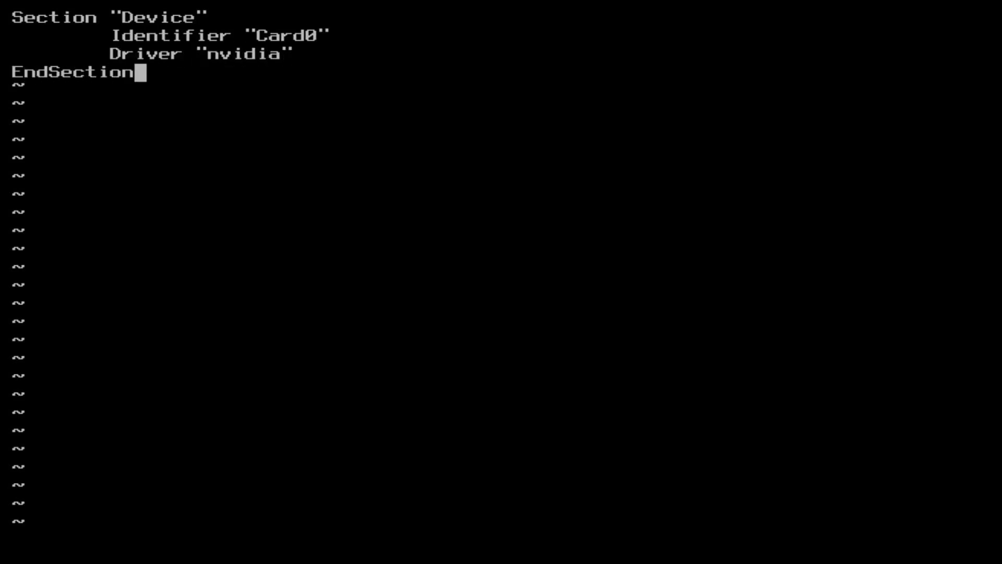
{"action": "type", "text": ":wq"}
{"action": "key", "text": "Return"}
Step: Check 20-nvidia.conf's contents with cat, then clear the screen and go up to X11
{"action": "key", "text": "ctrl+l"}
{"action": "type", "text": "cat 20"}
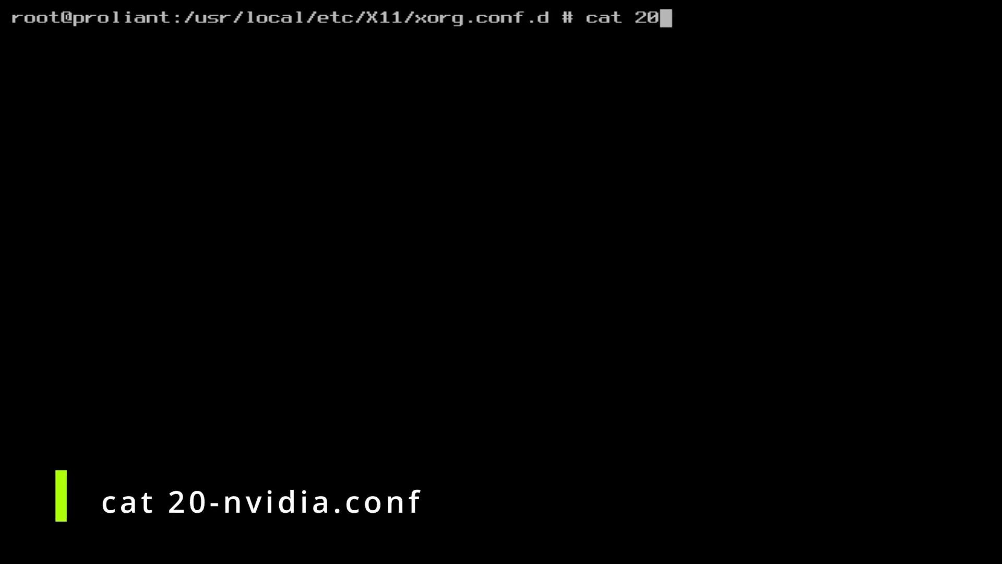
{"action": "type", "text": "-nvidia.conf"}
{"action": "key", "text": "Return"}
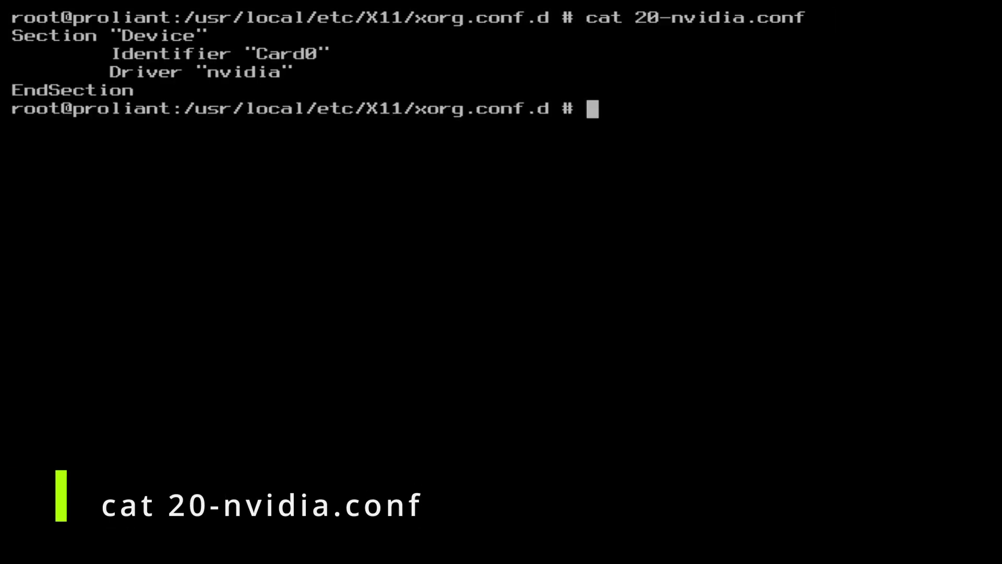
{"action": "type", "text": "cd .."}
{"action": "key", "text": "Return"}
{"action": "key", "text": "ctrl+l"}
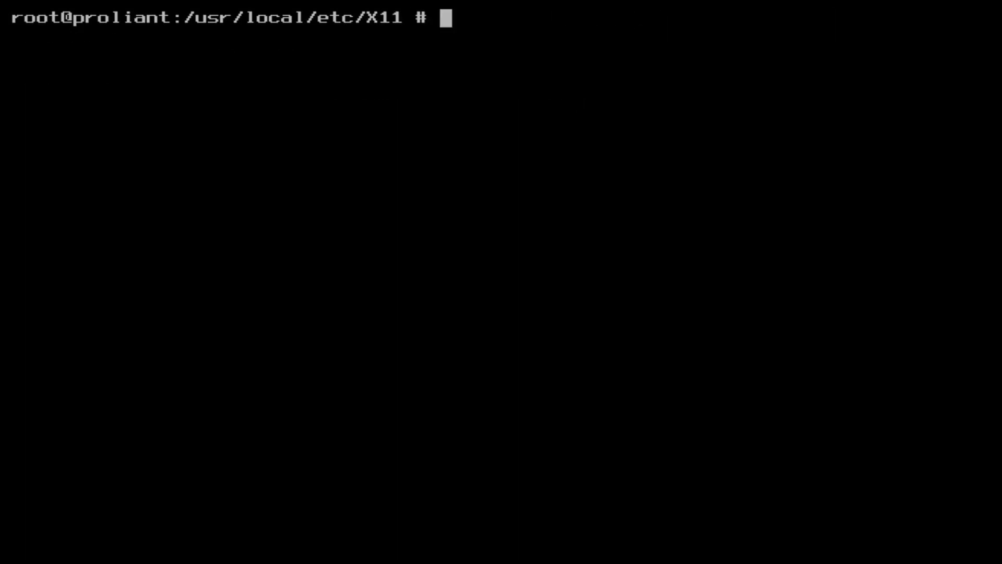
{"action": "type", "text": "reboot"}
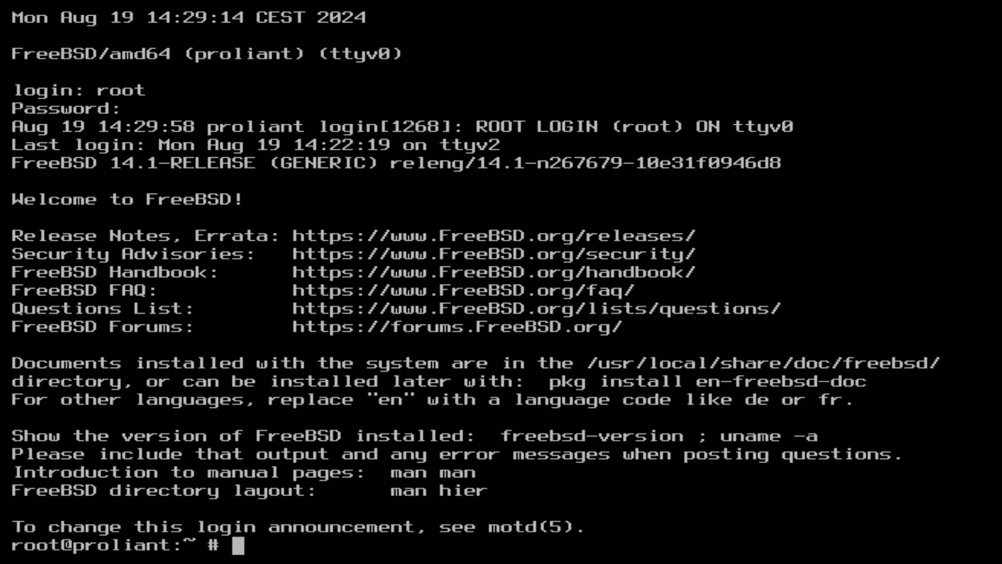
{"action": "type", "text": "startx"}
Step: Run startx from the root prompt to bring up the X session
{"action": "key", "text": "Return"}
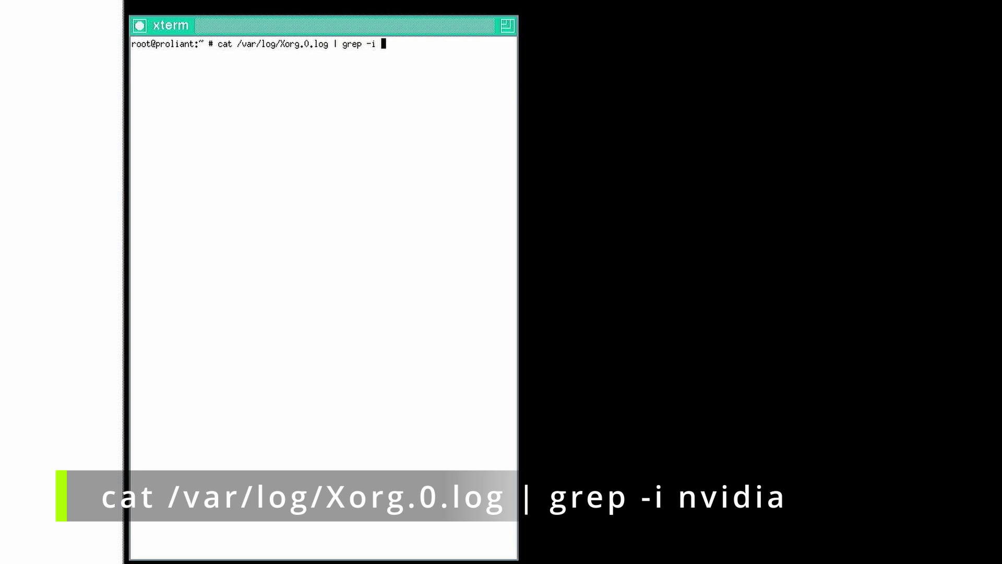
{"action": "type", "text": "nvidia"}
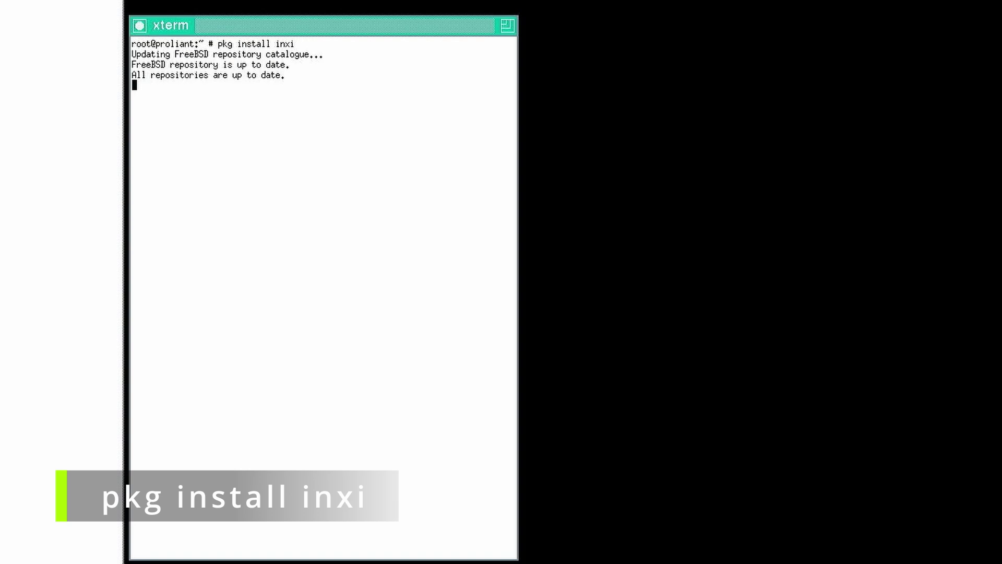
{"action": "type", "text": "y"}
{"action": "key", "text": "Return"}
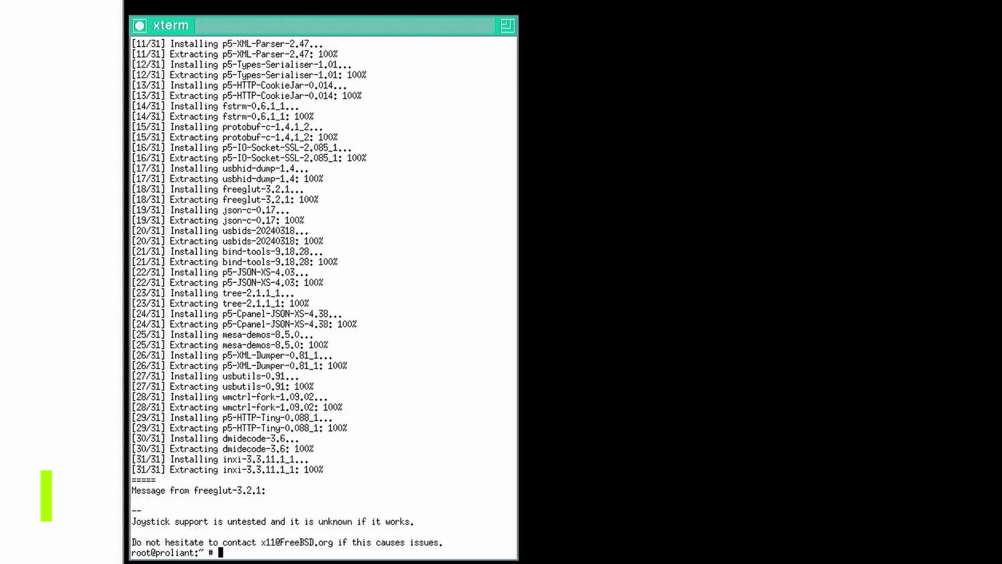
{"action": "type", "text": "inxi -G"}
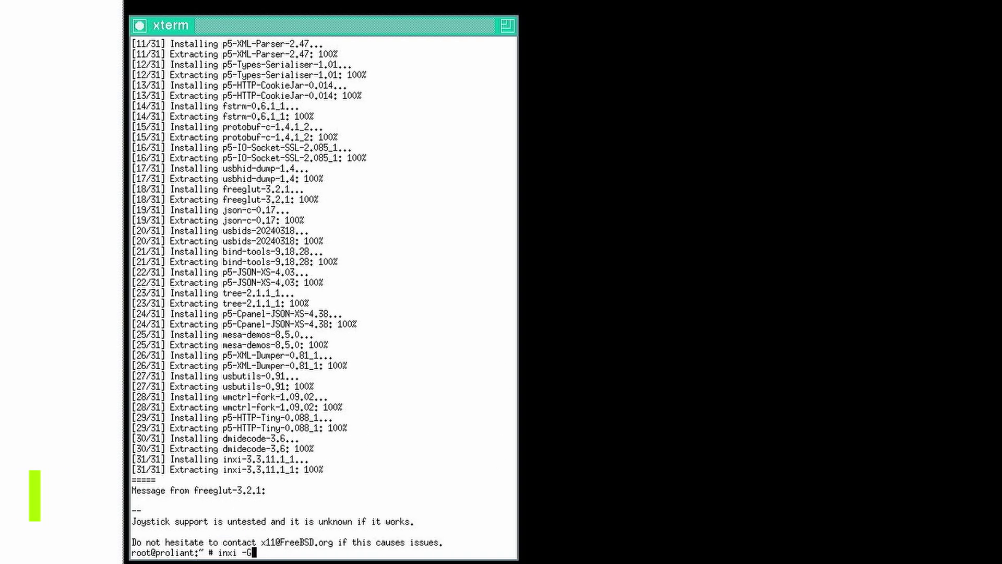
Step: Run inxi -G to show the GT 710 graphics summary with the nvidia driver
{"action": "key", "text": "Return"}
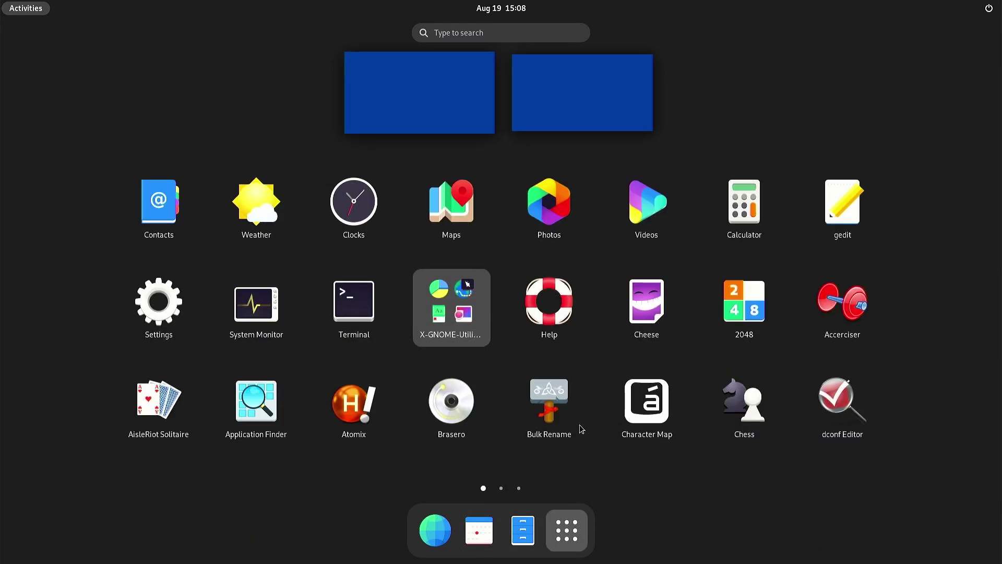
Step: In a maximized Terminal, show uname -a (FreeBSD 14.1-RELEASE) and highlight kldstat's nvidia.ko and nvidia-modeset.ko lines
{"action": "left_click", "coordinate": [354, 301]}
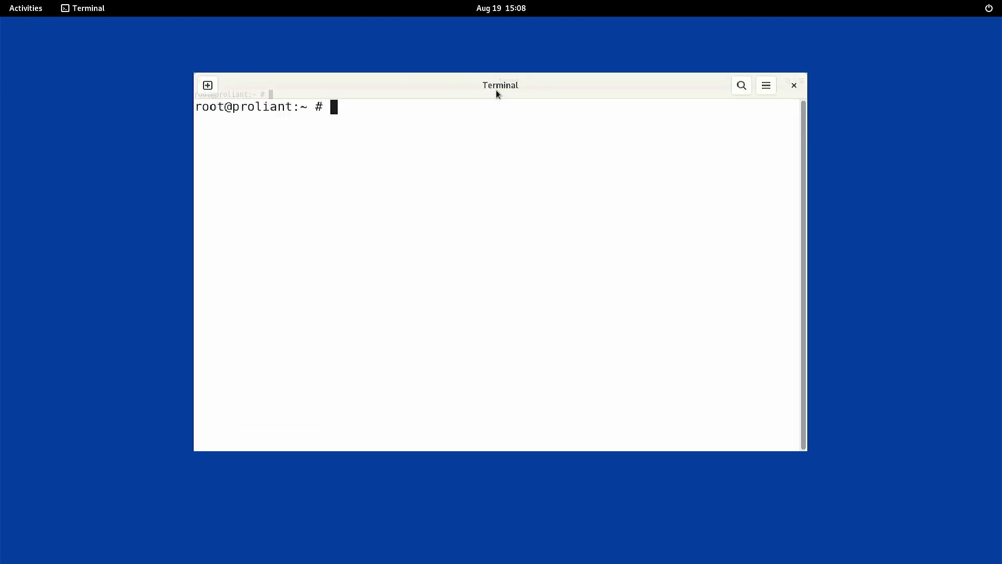
{"action": "double_click", "coordinate": [496, 86]}
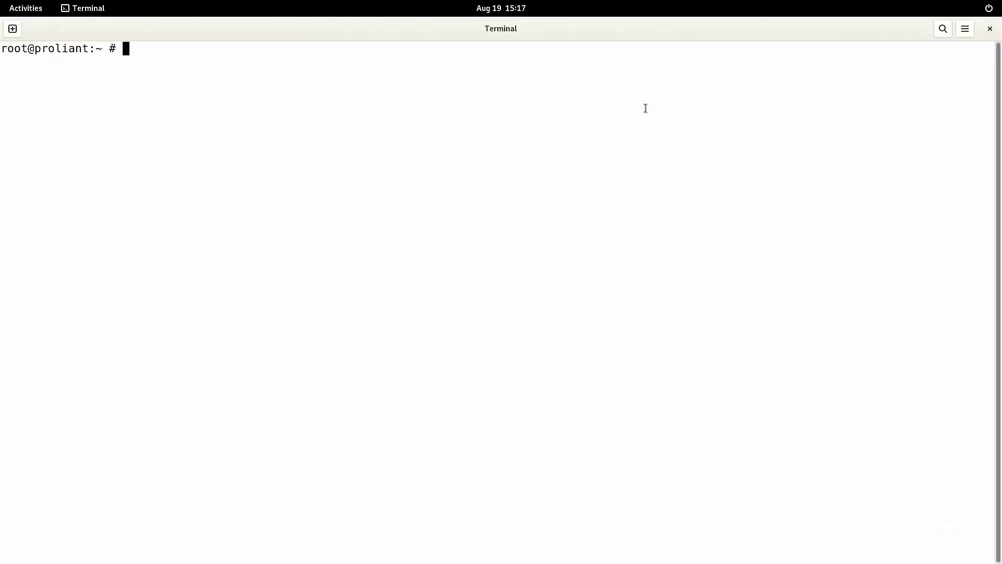
{"action": "type", "text": "uname -a"}
{"action": "key", "text": "Return"}
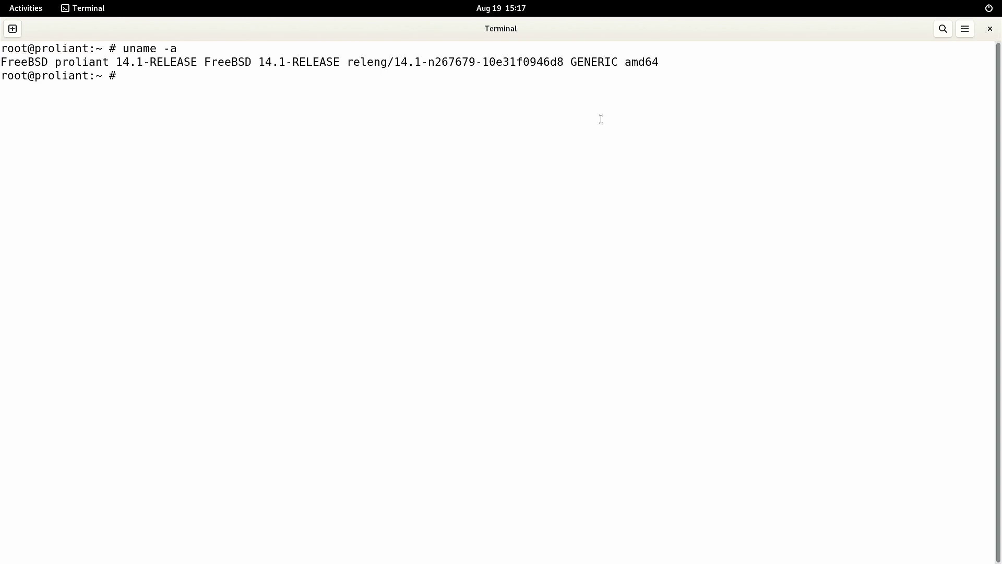
{"action": "type", "text": "kldstat"}
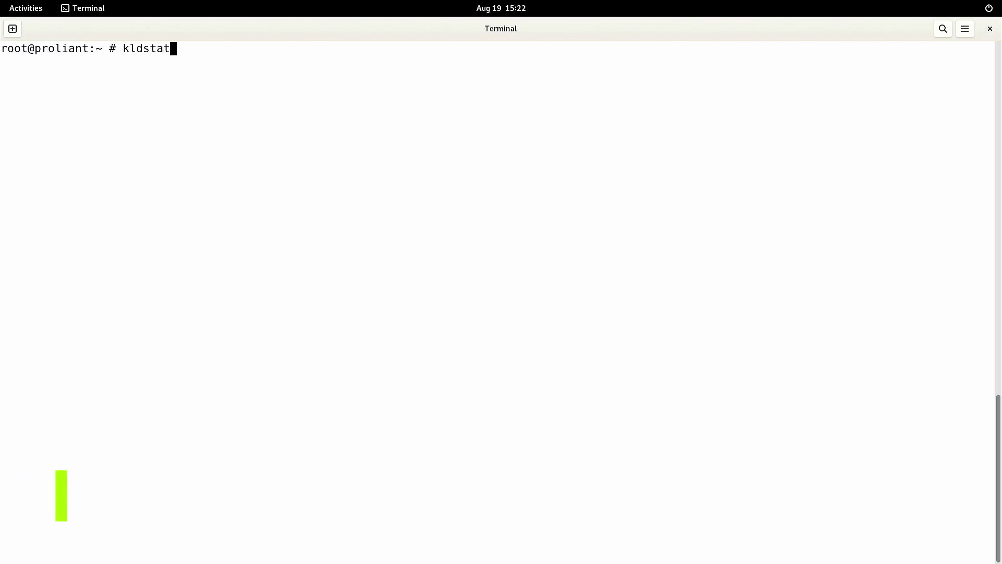
{"action": "key", "text": "Return"}
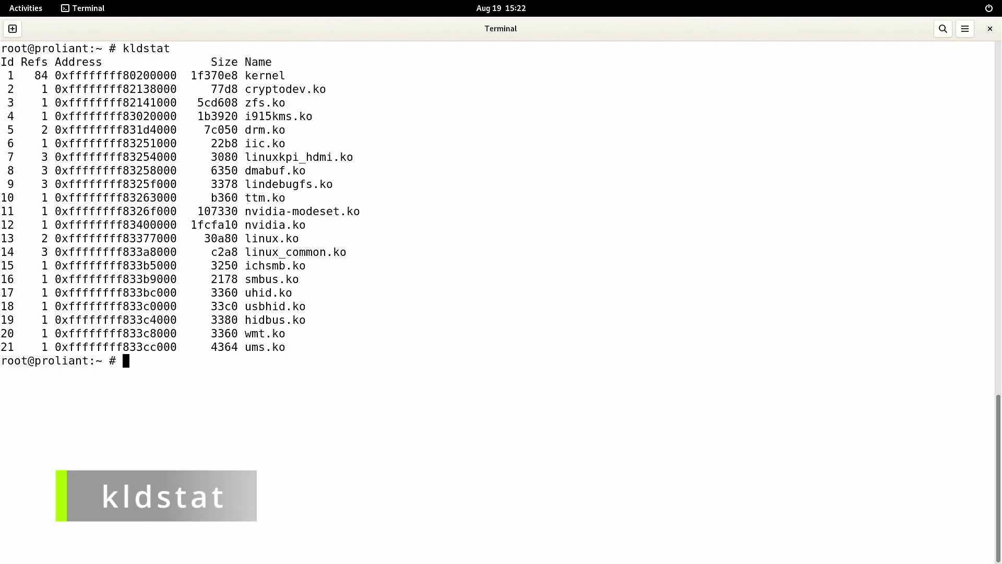
{"action": "left_click_drag", "start_coordinate": [306, 225], "coordinate": [1, 212]}
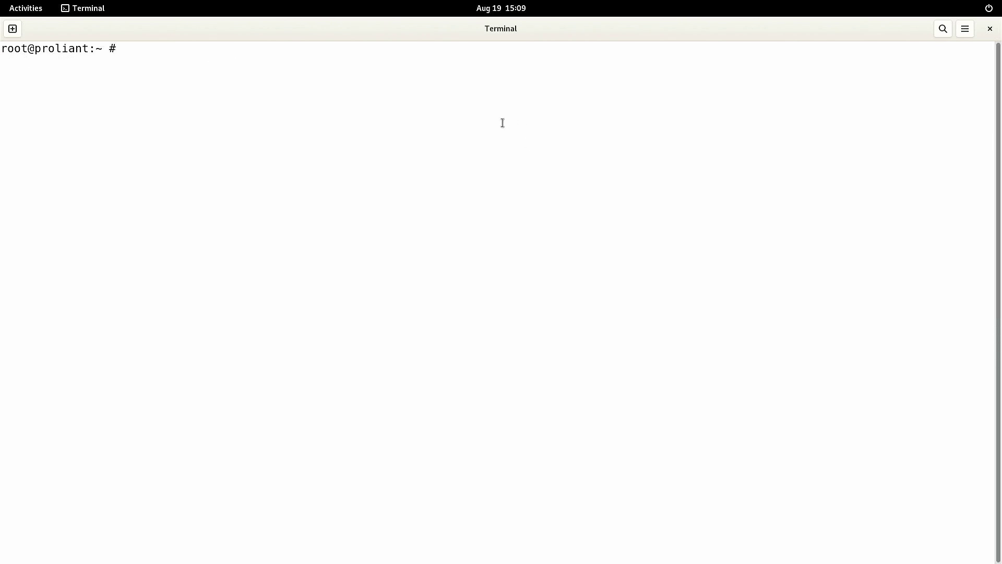
{"action": "type", "text": "inxi"}
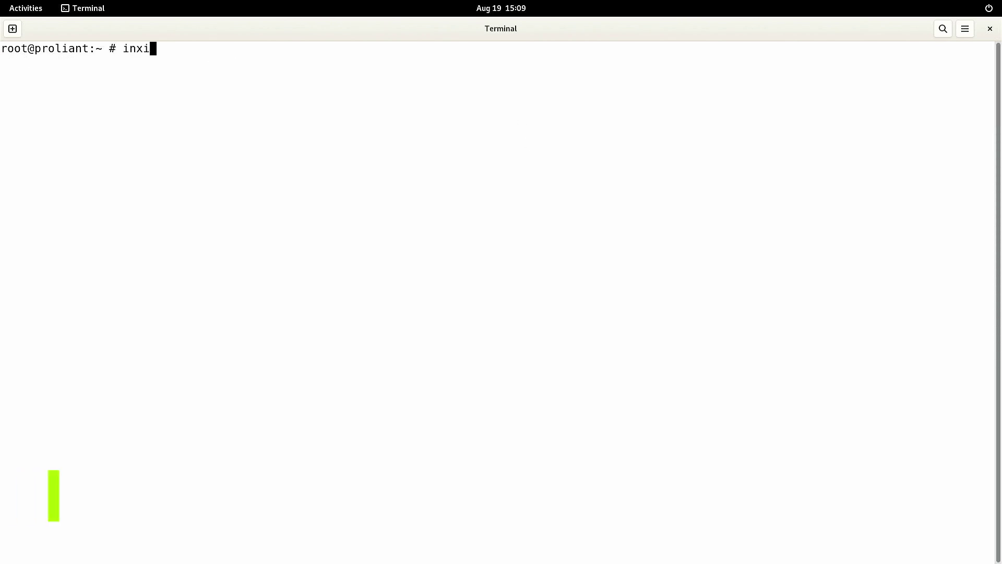
{"action": "type", "text": " -G"}
Step: Run inxi -G and highlight the loaded 'nvidia' driver and the OpenGL version line
{"action": "key", "text": "Return"}
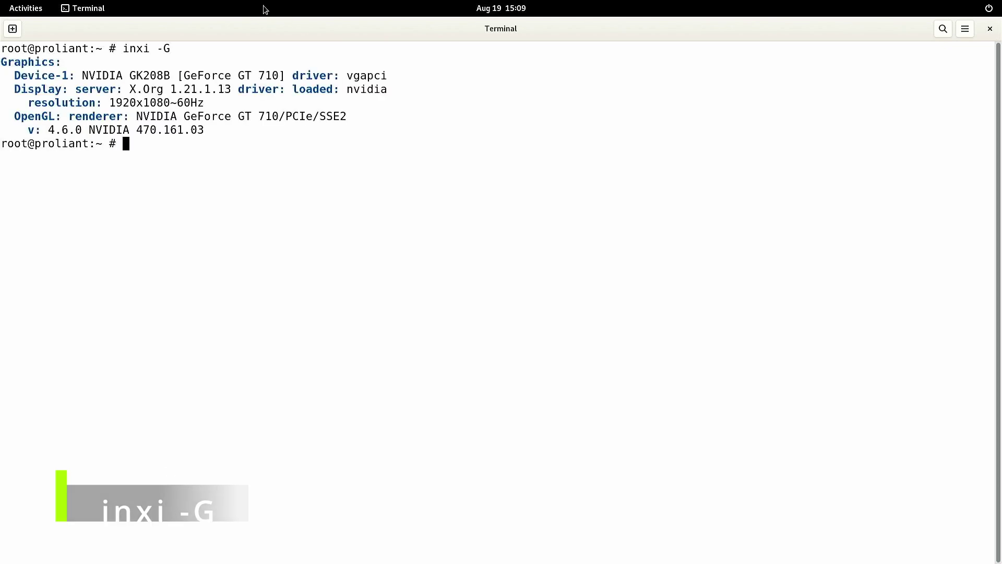
{"action": "double_click", "coordinate": [367, 89]}
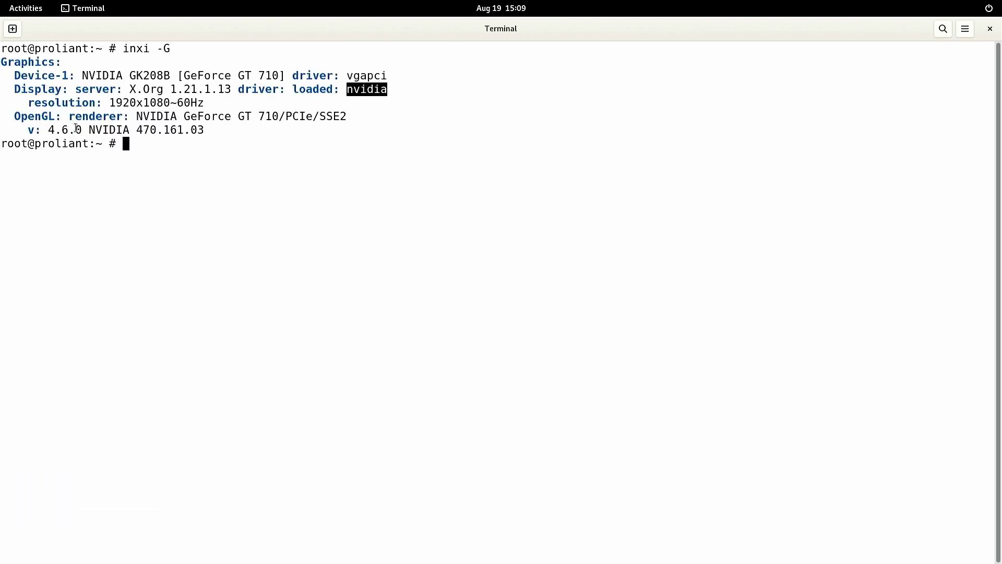
{"action": "left_click_drag", "start_coordinate": [49, 130], "coordinate": [219, 141]}
Step: In a second tab, run nvidia-smi showing driver 470.161.03, 35C, 89MiB used
{"action": "left_click", "coordinate": [225, 160]}
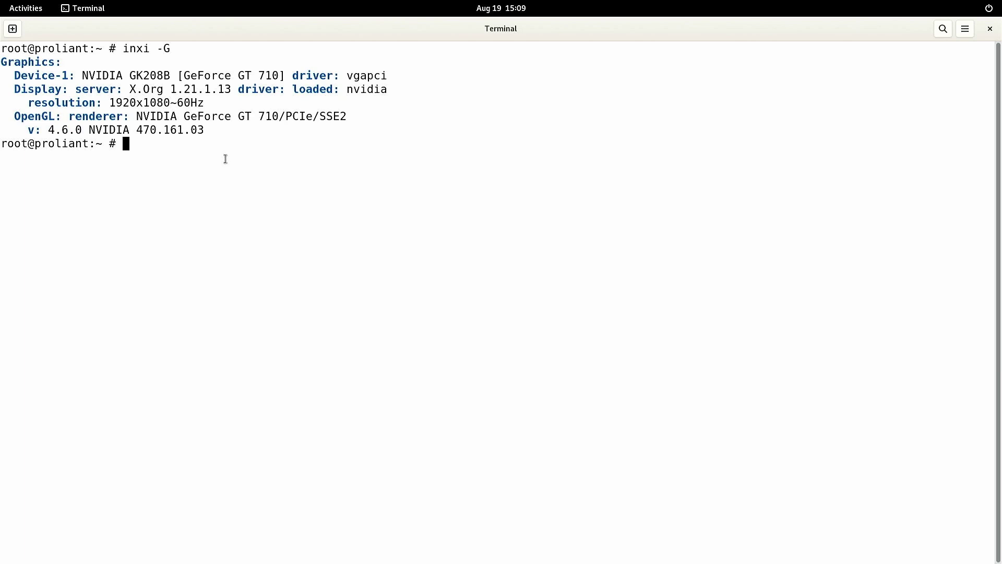
{"action": "key", "text": "ctrl+shift+t"}
{"action": "type", "text": "nvidia-smi"}
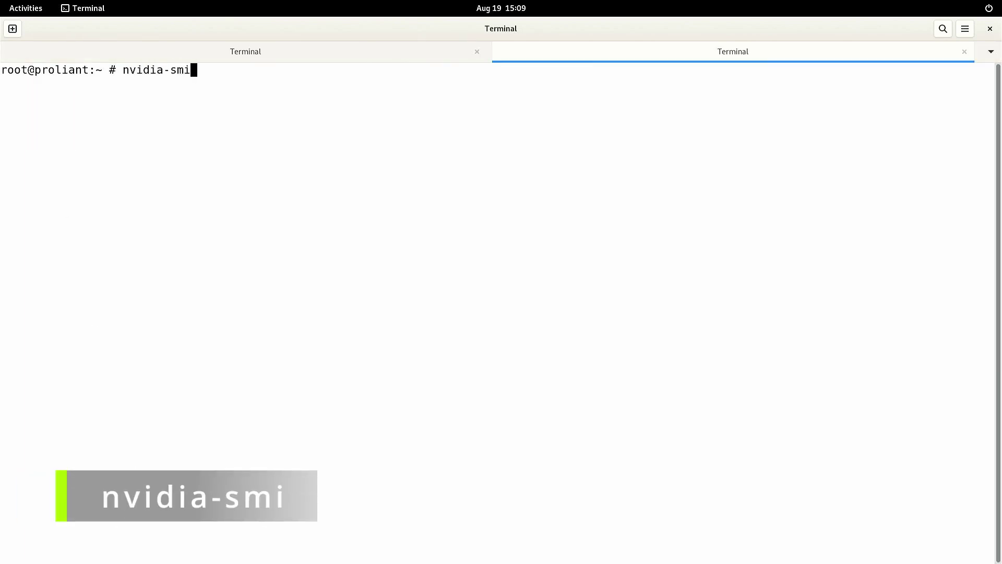
{"action": "key", "text": "Return"}
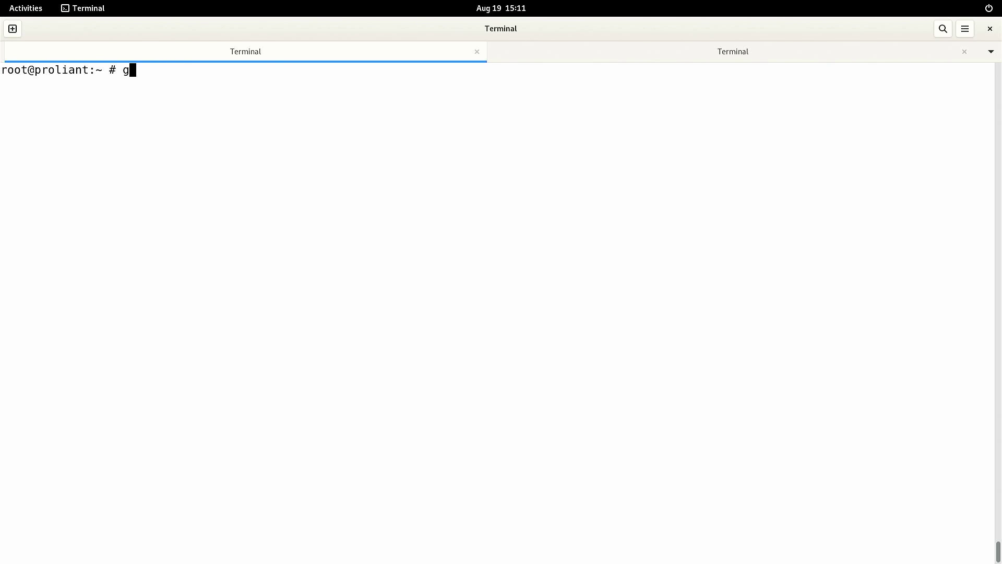
{"action": "type", "text": "lxinfo "}
{"action": "type", "text": "-"}
{"action": "type", "text": "B"}
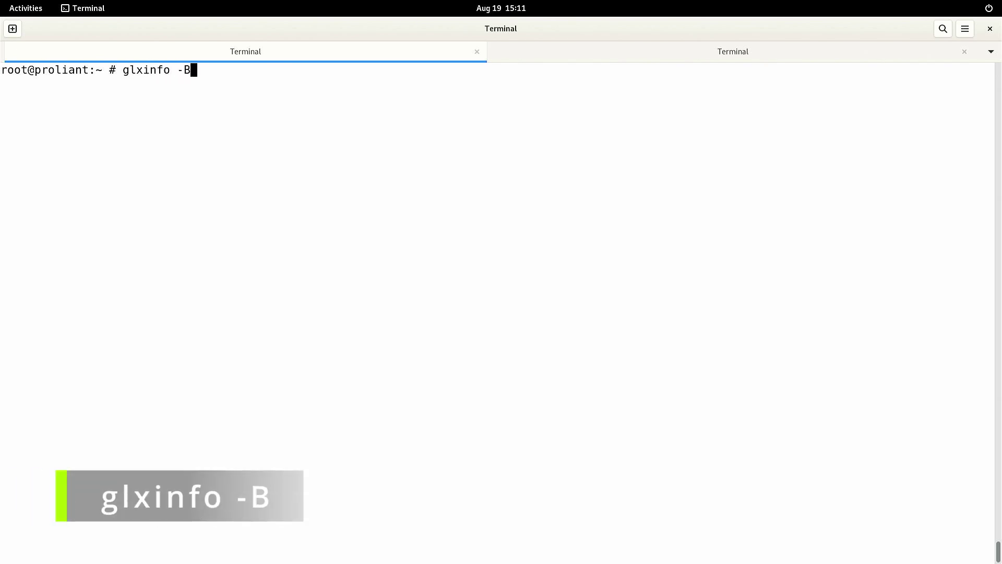
Step: Run glxinfo -B showing OpenGL 4.6.0 on the GeForce GT 710 with driver 470.161.03
{"action": "key", "text": "Return"}
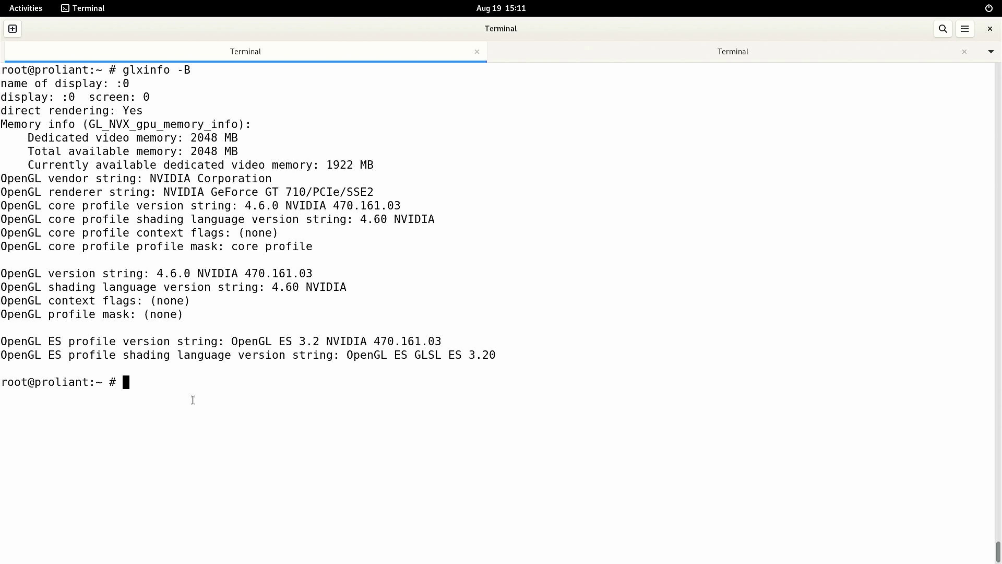
Step: On a cleared screen, run glmark2 until build use-vbo=false scores 1951 FPS, then interrupt it
{"action": "key", "text": "ctrl+l"}
{"action": "type", "text": "glmark2"}
{"action": "key", "text": "Return"}
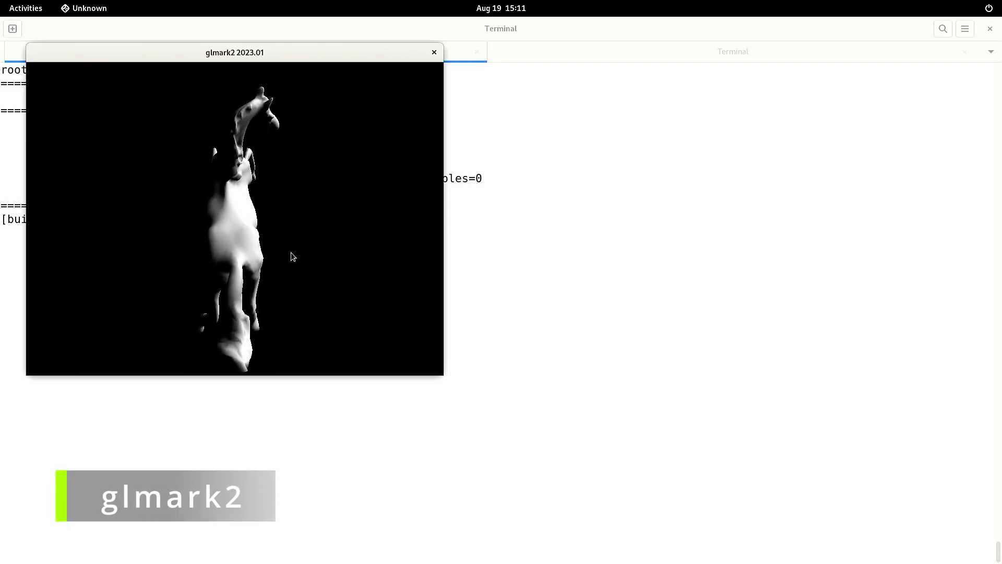
{"action": "mouse_move", "coordinate": [321, 52]}
{"action": "left_mouse_down"}
{"action": "mouse_move", "coordinate": [629, 135]}
{"action": "mouse_move", "coordinate": [784, 61]}
{"action": "left_mouse_up"}
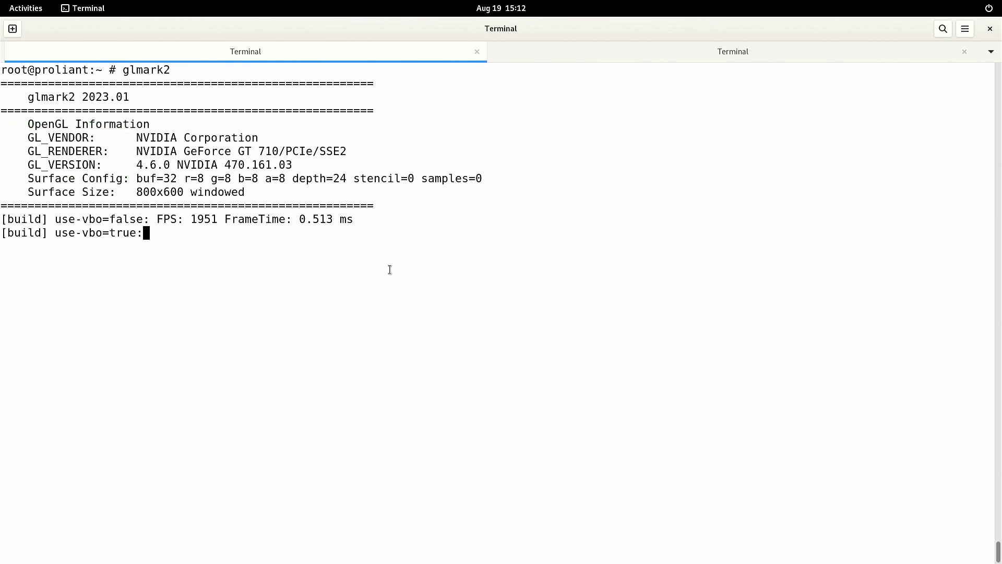
{"action": "key", "text": "ctrl+c"}
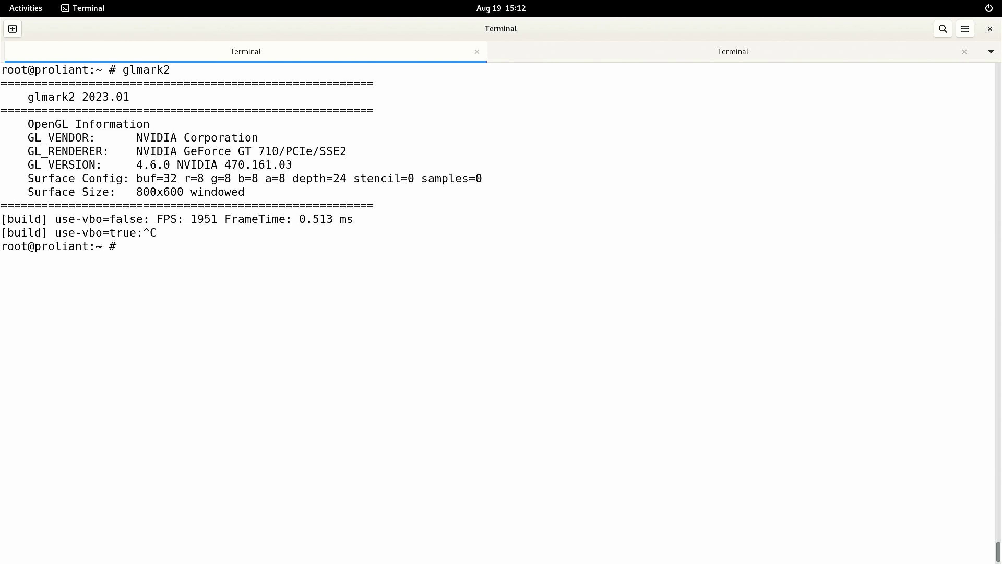
{"action": "type", "text": "p"}
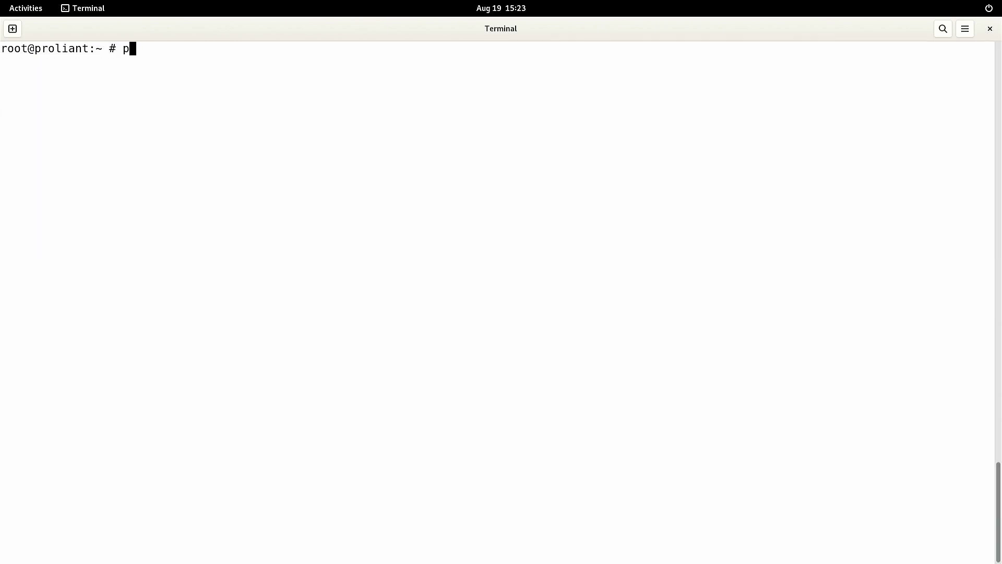
{"action": "type", "text": "kg install nvidia-settings"}
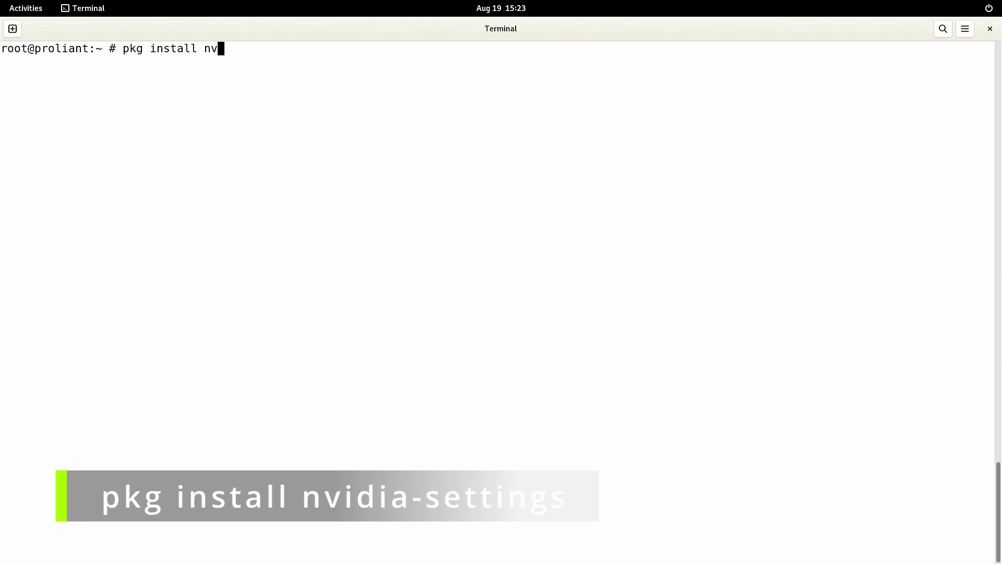
Step: Install nvidia-settings 535.146.02 with pkg and launch NVIDIA Settings
{"action": "key", "text": "Return"}
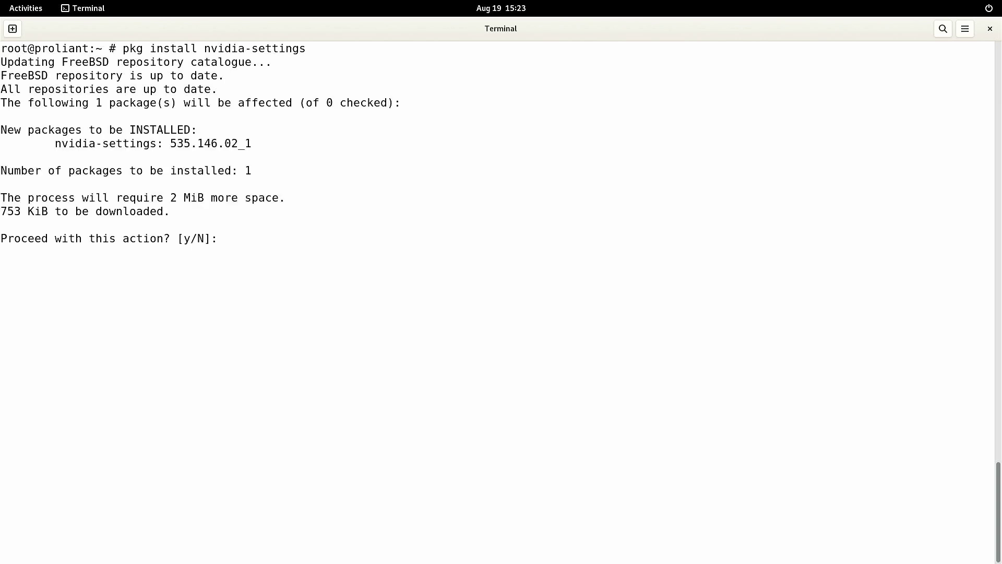
{"action": "type", "text": "y"}
{"action": "key", "text": "Return"}
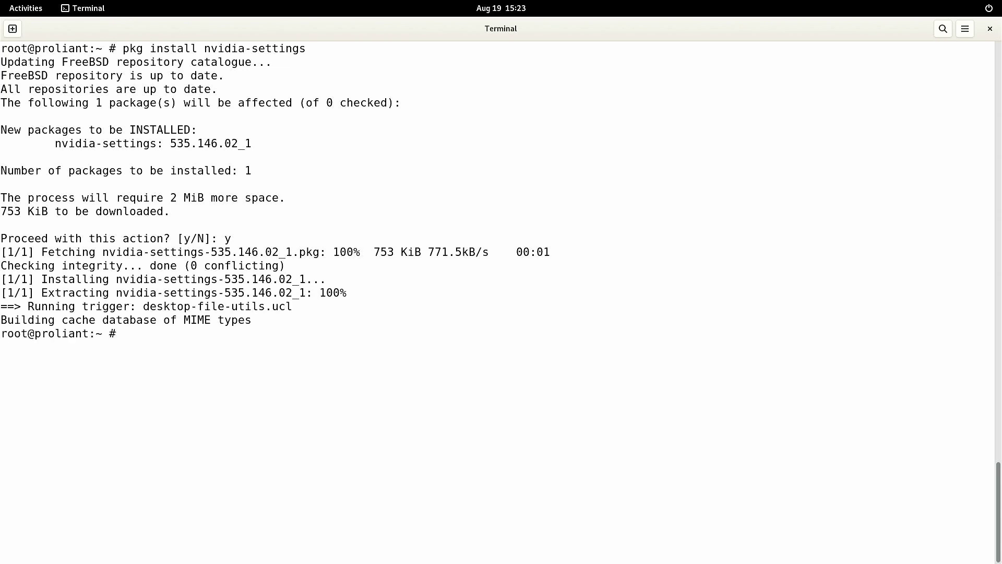
{"action": "type", "text": "nvid"}
{"action": "type", "text": "ia"}
{"action": "type", "text": "-settings"}
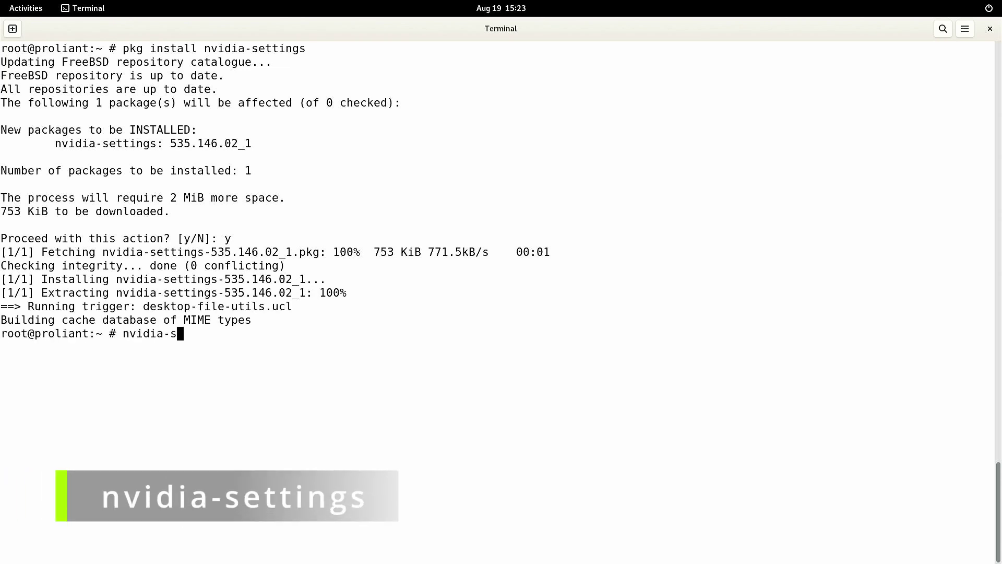
{"action": "key", "text": "Return"}
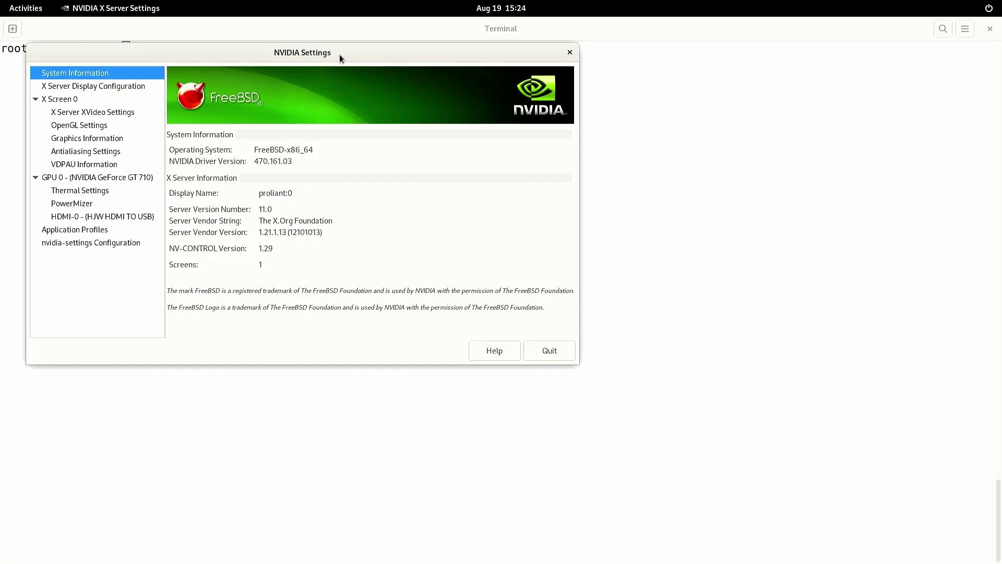
Step: Maximize NVIDIA Settings, check GPU 0's Thermal Settings, then return to the GT 710 card page at 100% utilization
{"action": "double_click", "coordinate": [340, 53]}
{"action": "left_click", "coordinate": [62, 152]}
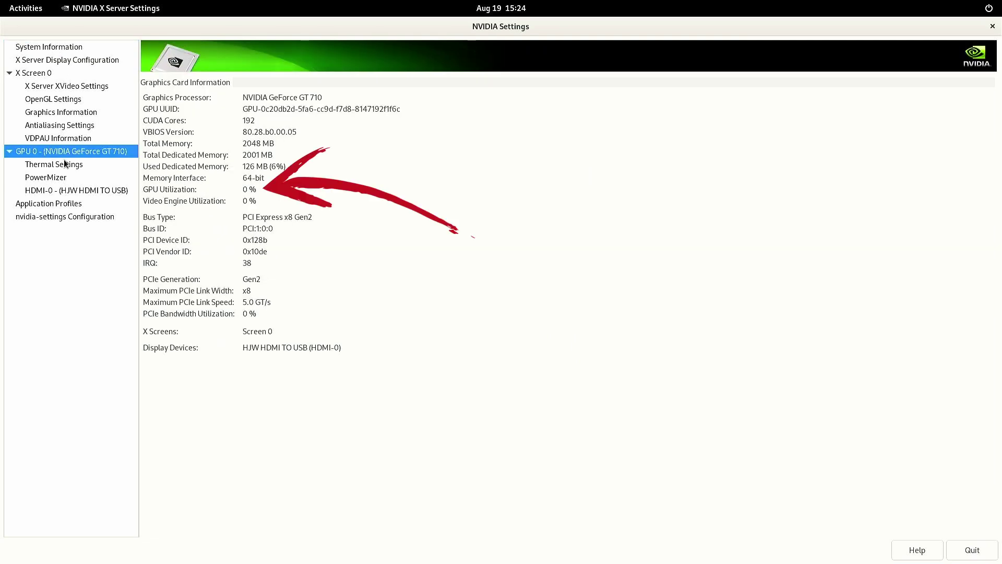
{"action": "left_click", "coordinate": [66, 165]}
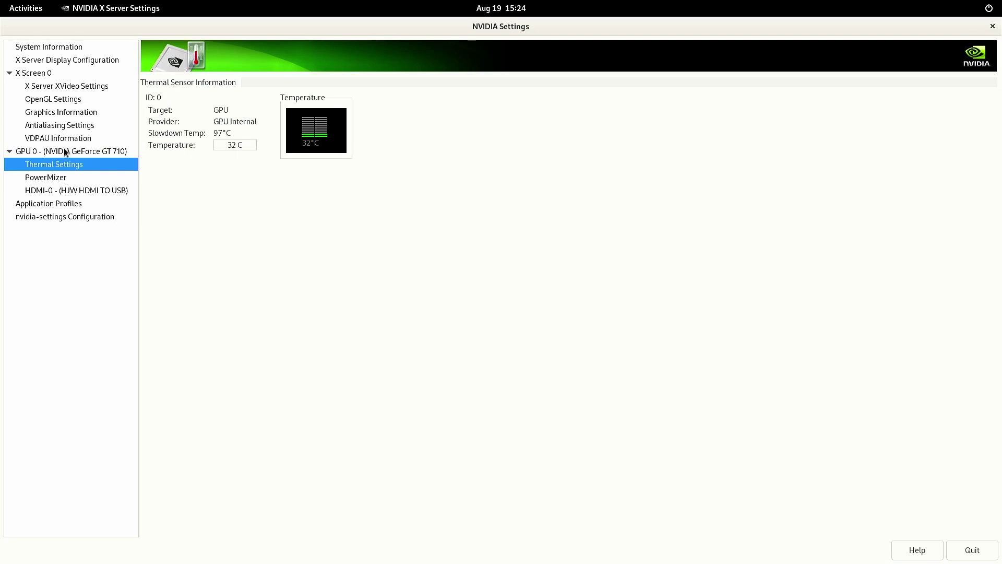
{"action": "left_click", "coordinate": [66, 153]}
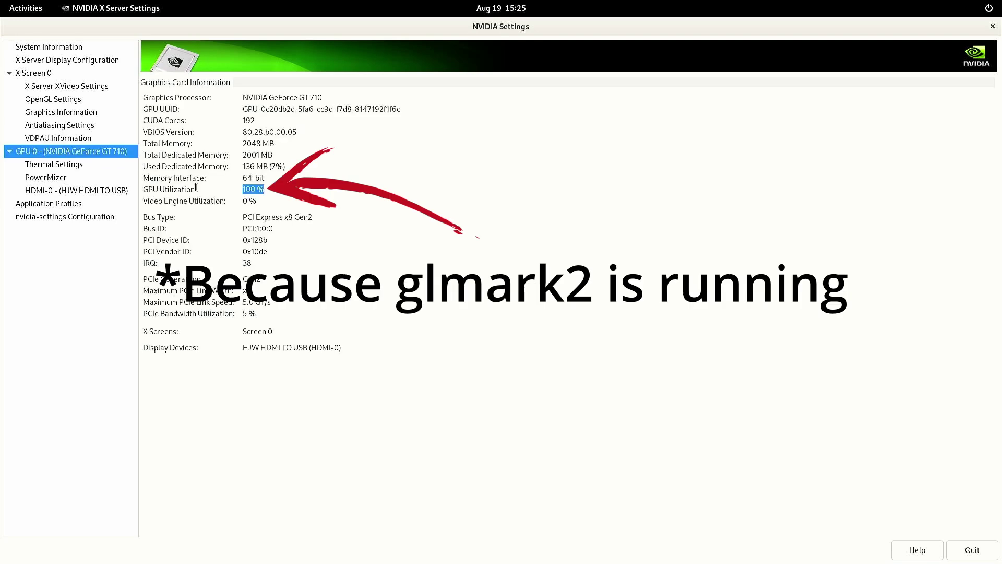